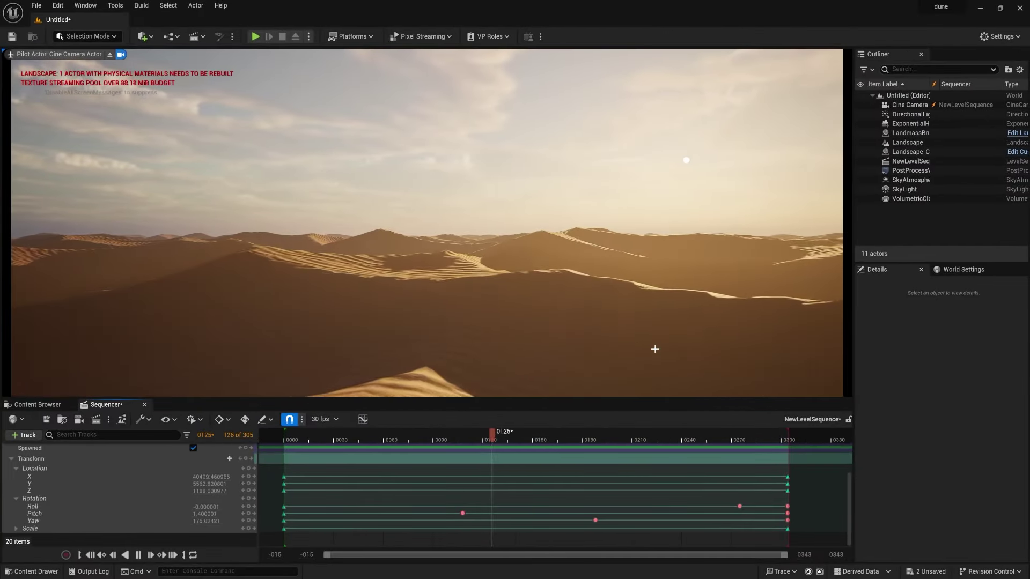
- Replace the current scene with a new level from the Empty Level template and close the Content Browser
{"action": "left_click", "coordinate": [542, 440]}
{"action": "left_click", "coordinate": [36, 6]}
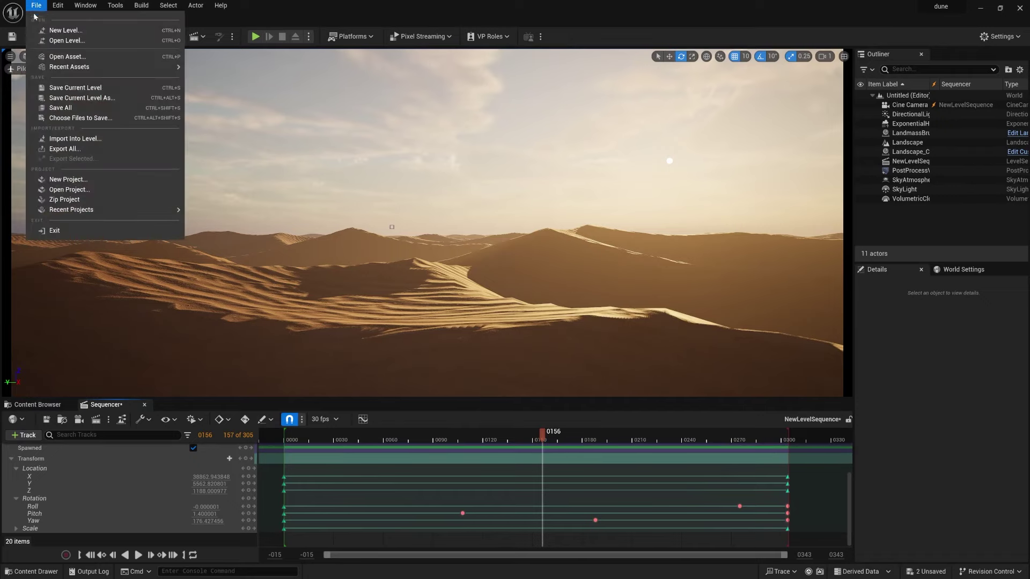
{"action": "left_click", "coordinate": [53, 31]}
{"action": "left_click", "coordinate": [569, 250]}
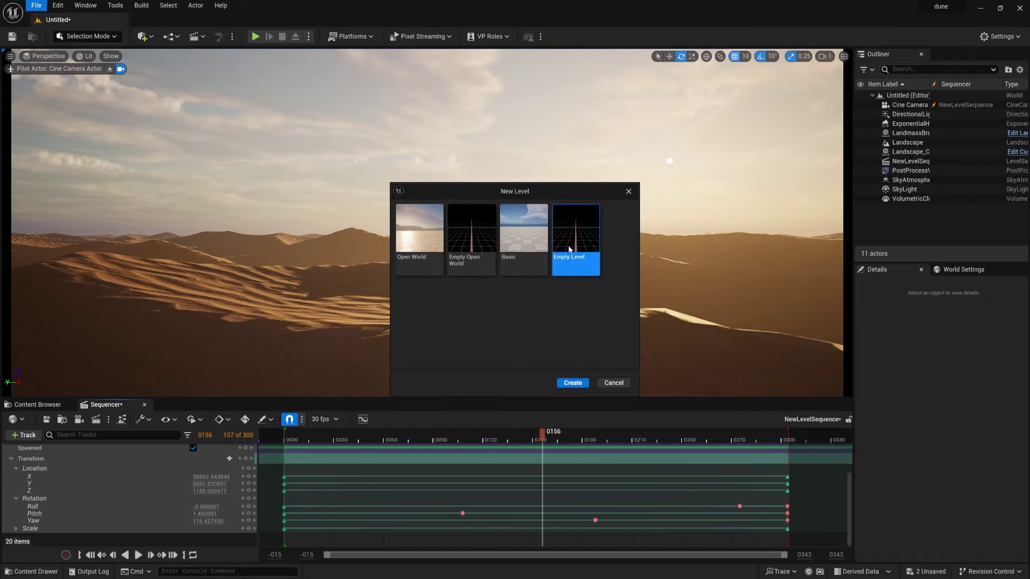
{"action": "left_click", "coordinate": [571, 382]}
{"action": "left_click", "coordinate": [595, 398]}
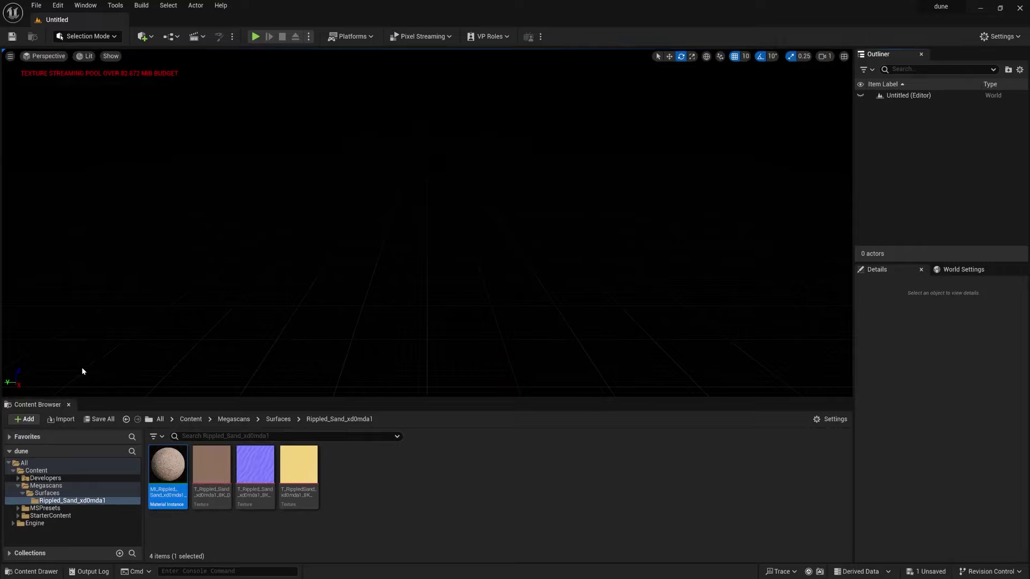
{"action": "left_click", "coordinate": [68, 405]}
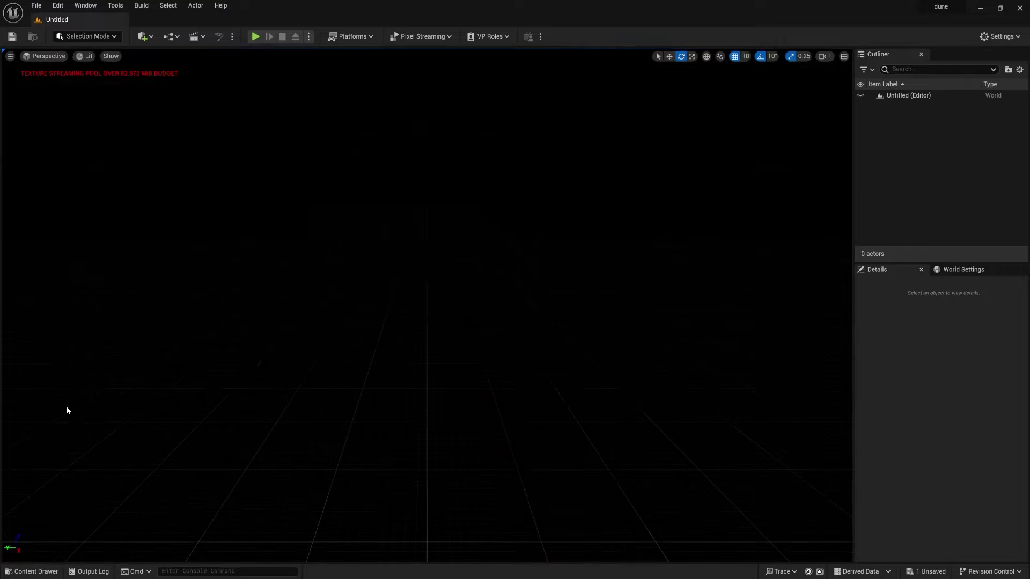
- Search the plugin list for "land" and check whether the Landmass and Landscape Patch plugins are enabled
{"action": "left_click", "coordinate": [57, 6]}
{"action": "left_click", "coordinate": [80, 152]}
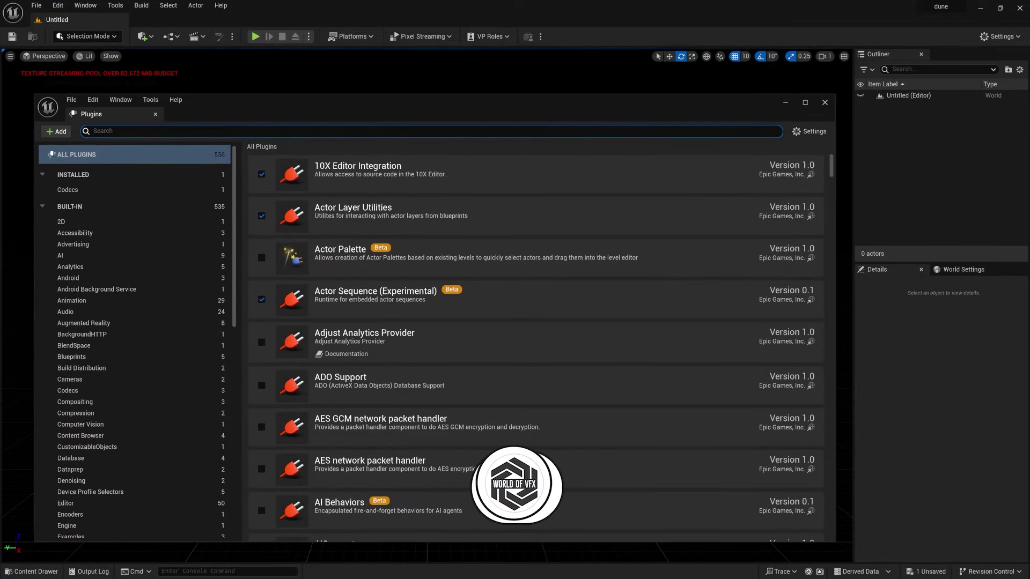
{"action": "type", "text": "land"}
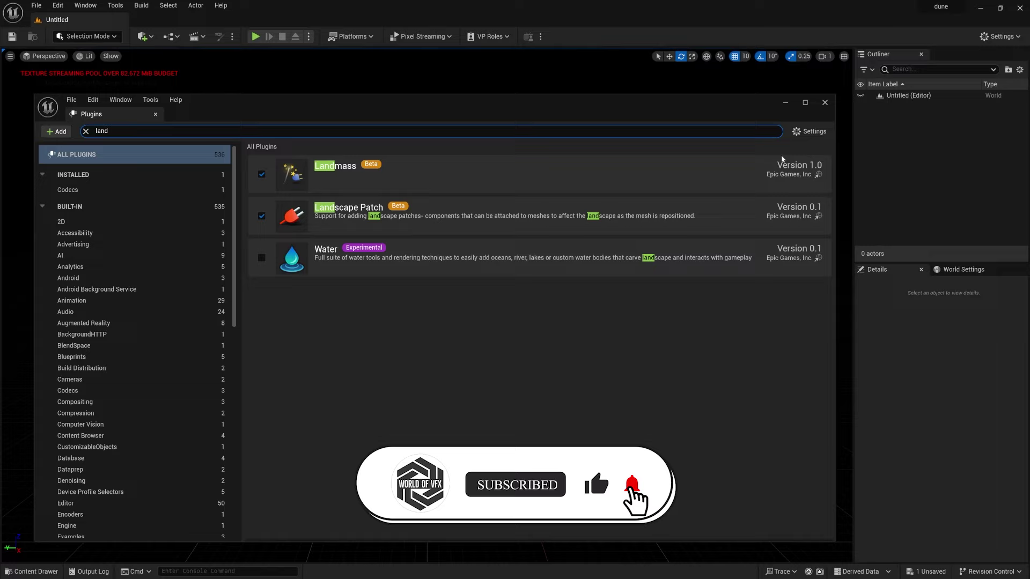
{"action": "left_click", "coordinate": [825, 103]}
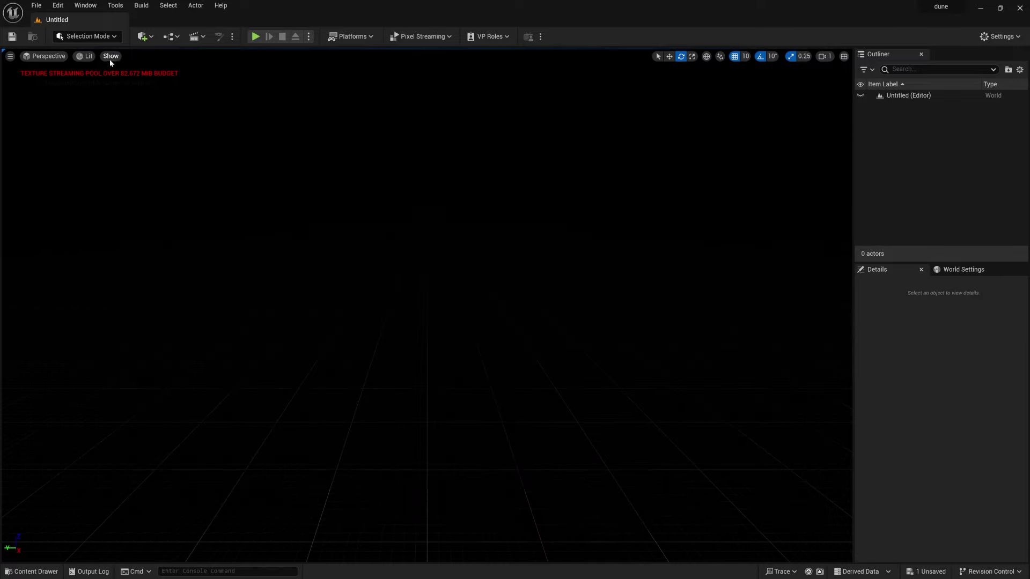
- Use the Env. Light Mixer to add a sky light, atmospheric light, sky atmosphere, volumetric cloud and height fog to the level
{"action": "left_click", "coordinate": [98, 40]}
{"action": "left_click", "coordinate": [85, 5]}
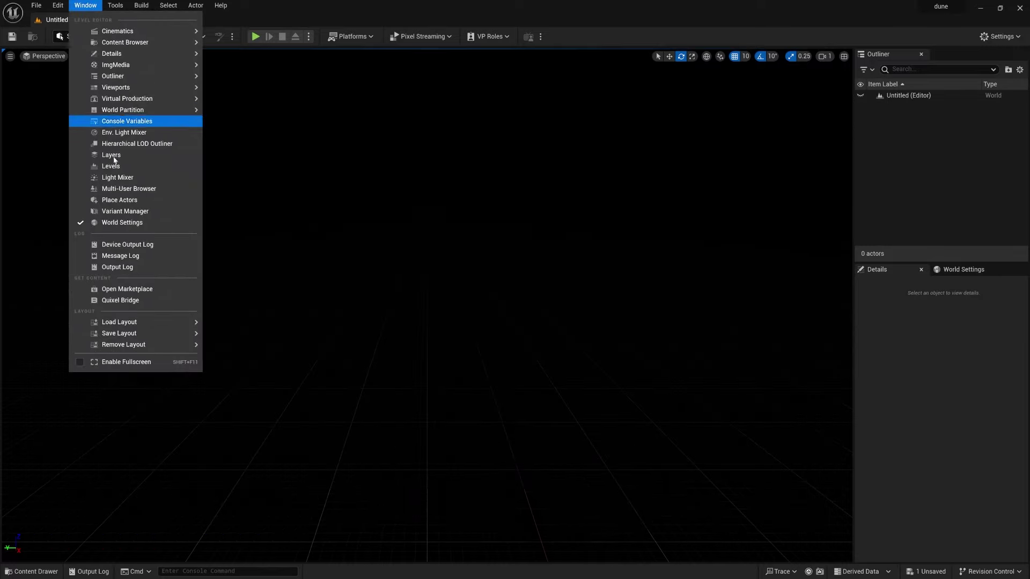
{"action": "left_click", "coordinate": [116, 134]}
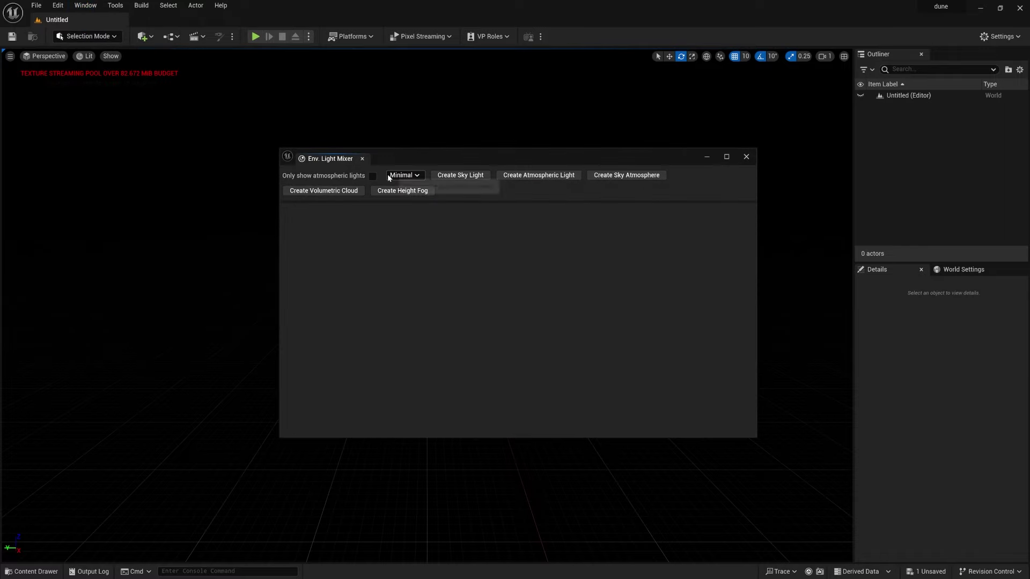
{"action": "left_click", "coordinate": [463, 175]}
{"action": "left_click", "coordinate": [462, 175]}
{"action": "left_click", "coordinate": [462, 176]}
{"action": "left_click", "coordinate": [462, 175]}
{"action": "left_click", "coordinate": [463, 175]}
- Enable Volumetric Fog on the exponential height fog, then close the Env. Light Mixer and clear the selection
{"action": "scroll", "coordinate": [594, 263], "scroll_direction": "down", "scroll_amount": 5}
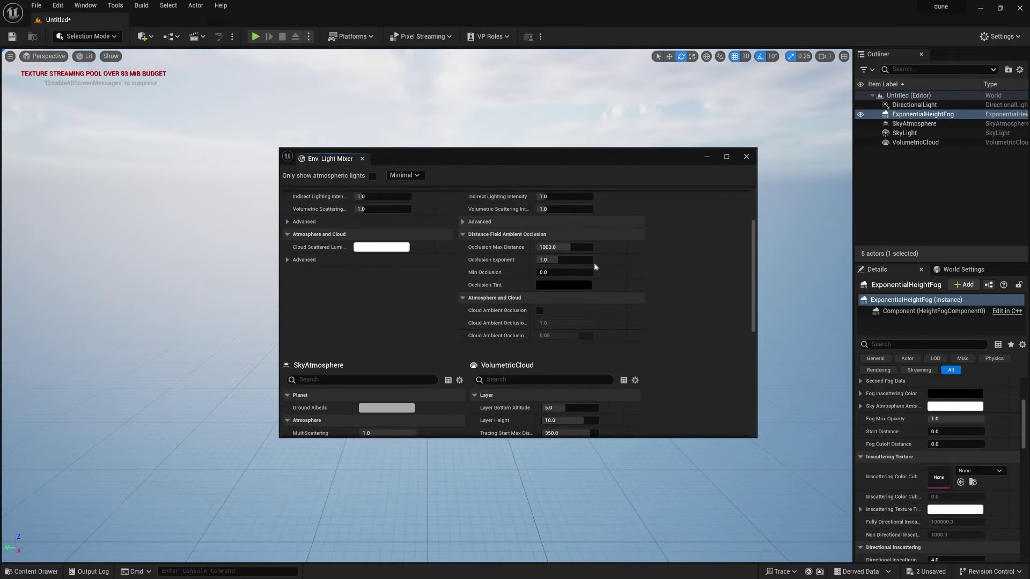
{"action": "scroll", "coordinate": [593, 263], "scroll_direction": "down", "scroll_amount": 10}
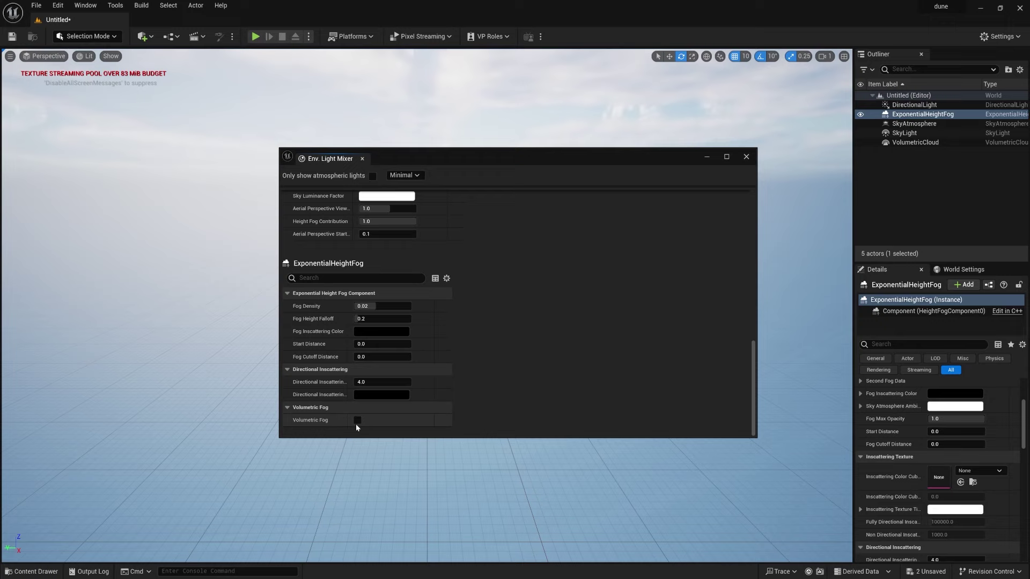
{"action": "left_click", "coordinate": [357, 420]}
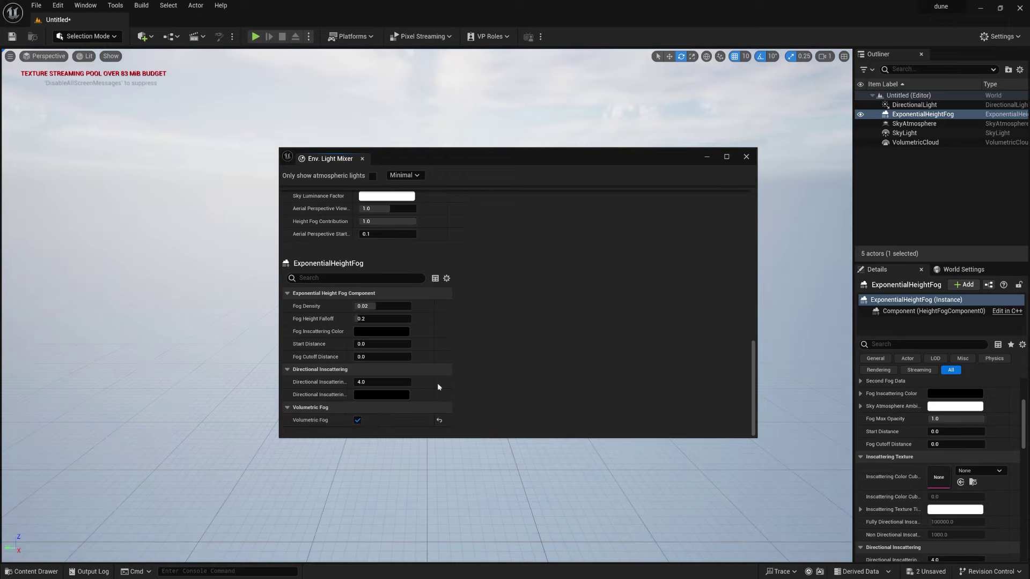
{"action": "left_click", "coordinate": [747, 158]}
{"action": "left_click", "coordinate": [903, 164]}
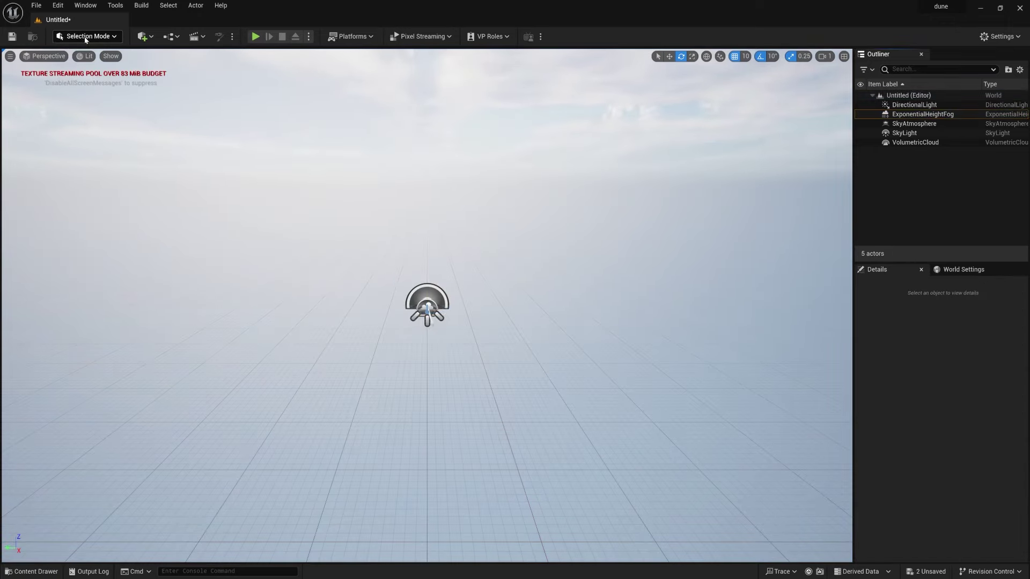
- Switch to Landscape mode and create a new landscape with edit layers enabled
{"action": "left_click", "coordinate": [86, 38]}
{"action": "left_click", "coordinate": [85, 63]}
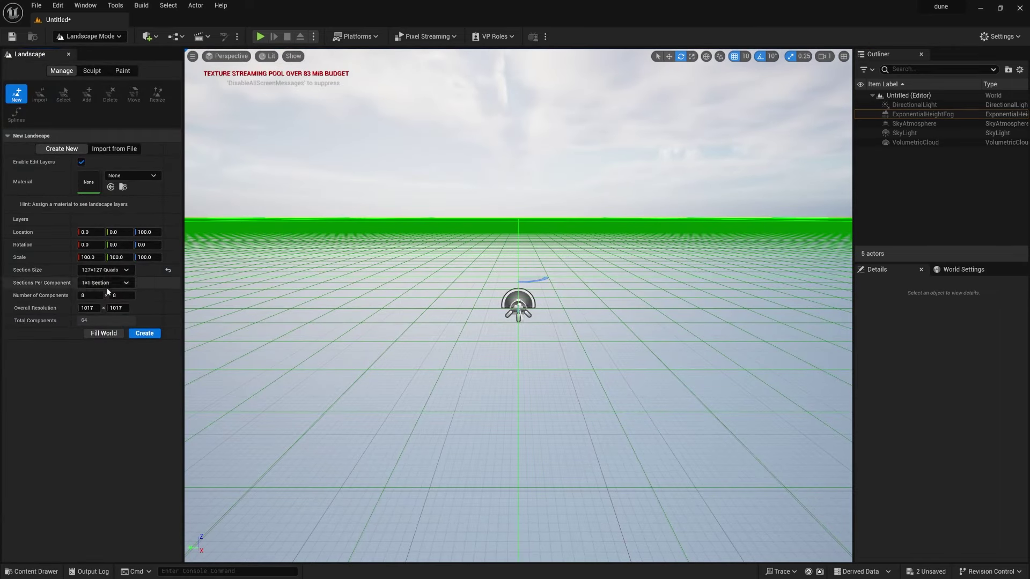
{"action": "left_click", "coordinate": [90, 270]}
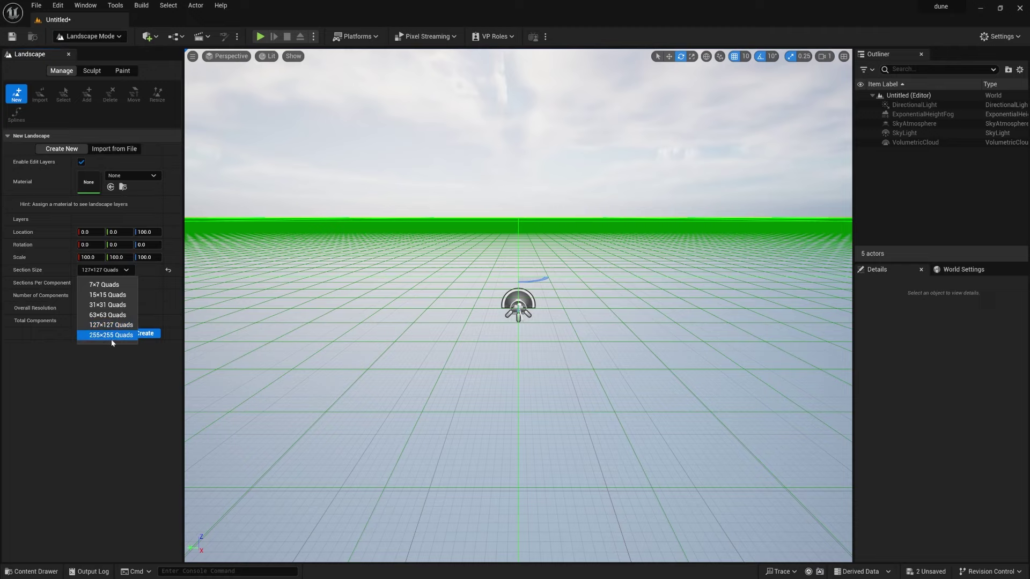
{"action": "left_click", "coordinate": [144, 334]}
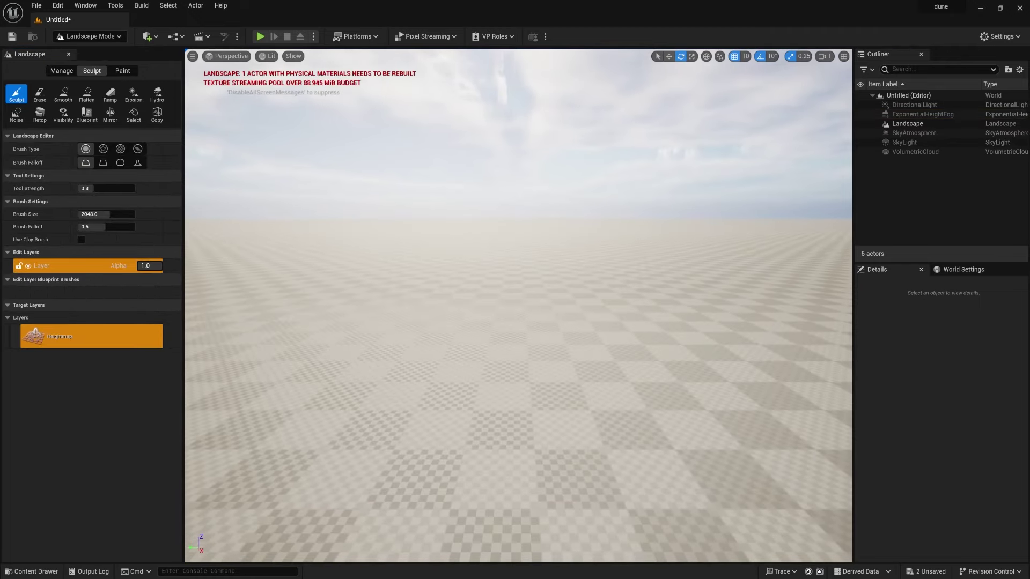
- Activate the Blueprint sculpting tool and rename the landscape's edit layer as "basse"
{"action": "right_click_drag", "start_coordinate": [518, 306], "coordinate": [609, 324]}
{"action": "right_click_drag", "start_coordinate": [325, 214], "coordinate": [214, 193]}
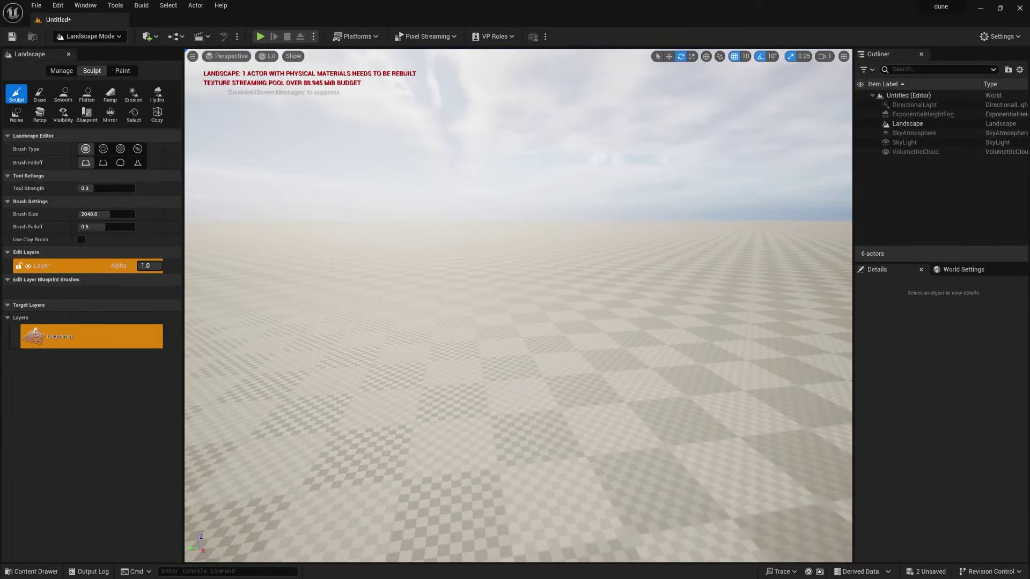
{"action": "left_click", "coordinate": [87, 113]}
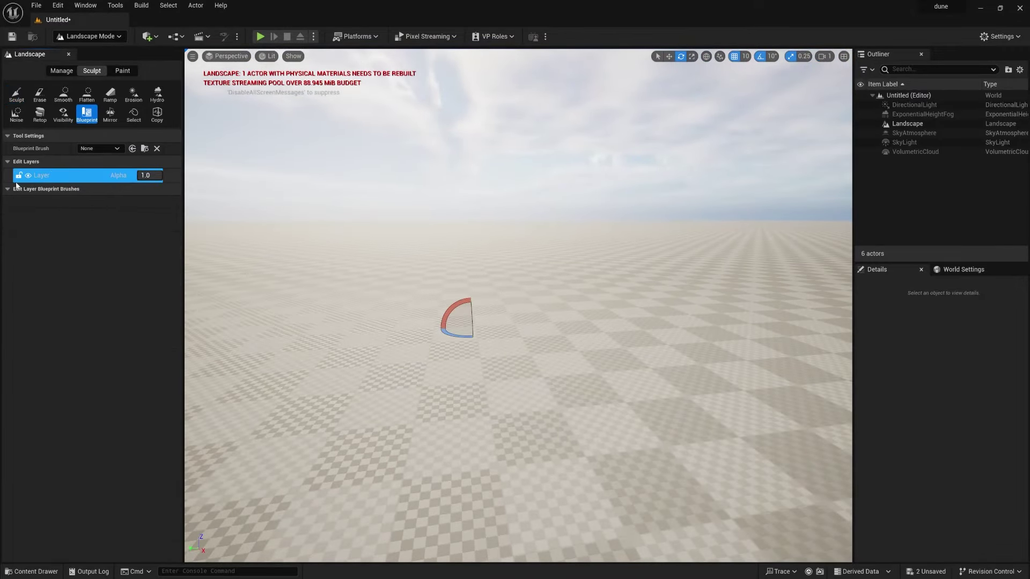
{"action": "right_click", "coordinate": [51, 185]}
{"action": "left_click", "coordinate": [68, 210]}
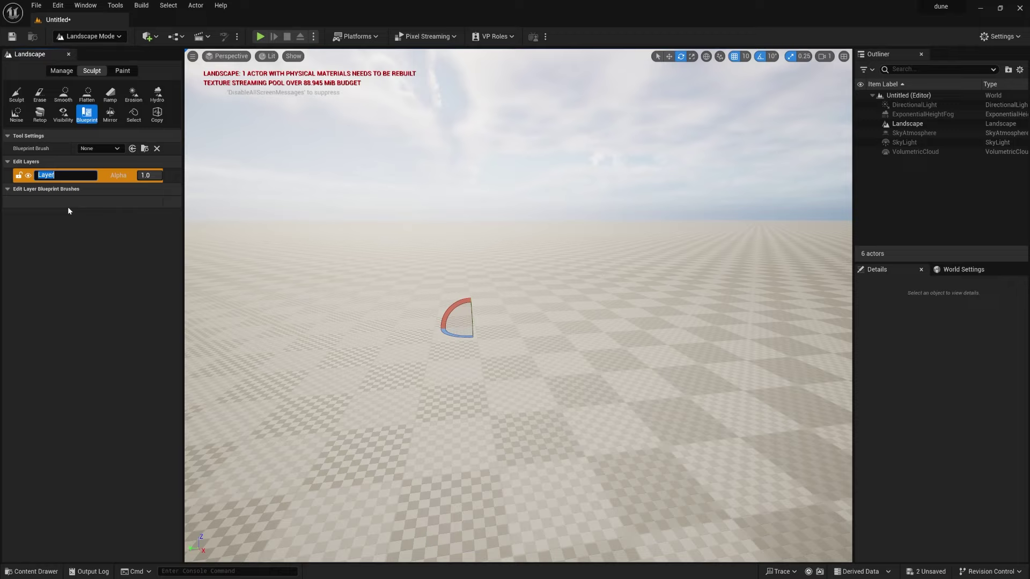
{"action": "type", "text": "basse"}
{"action": "key", "text": "Return"}
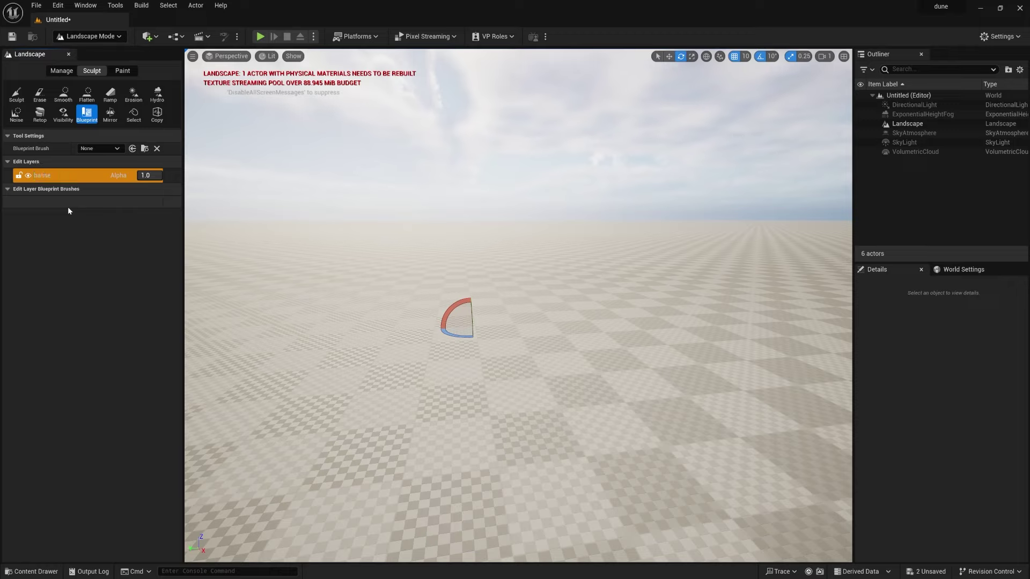
- Place a CustomBrush_MaterialOnly blueprint brush on the landscape and raise the viewport camera speed to 3
{"action": "left_click", "coordinate": [101, 150]}
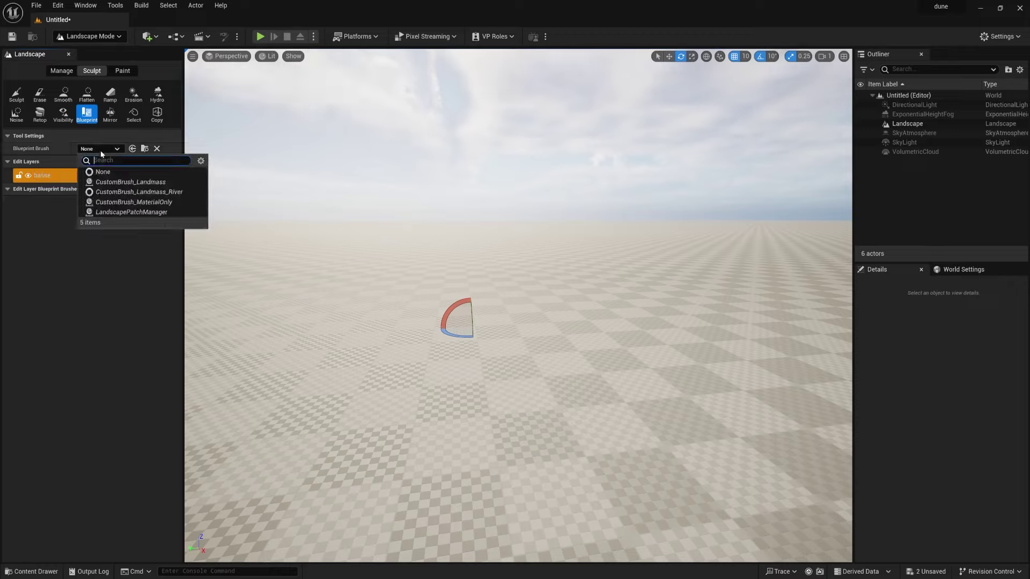
{"action": "left_click", "coordinate": [107, 206]}
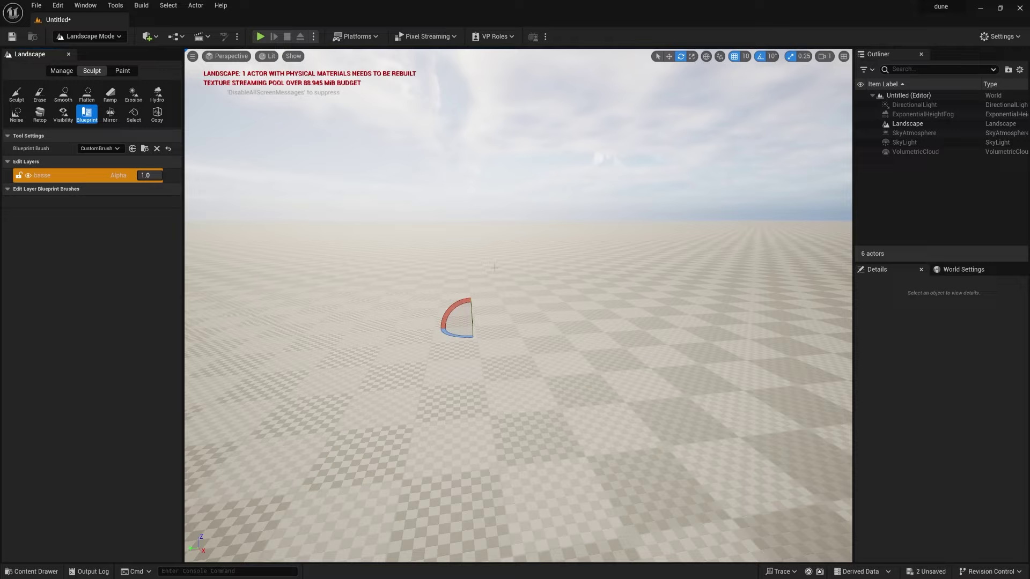
{"action": "left_click", "coordinate": [483, 268]}
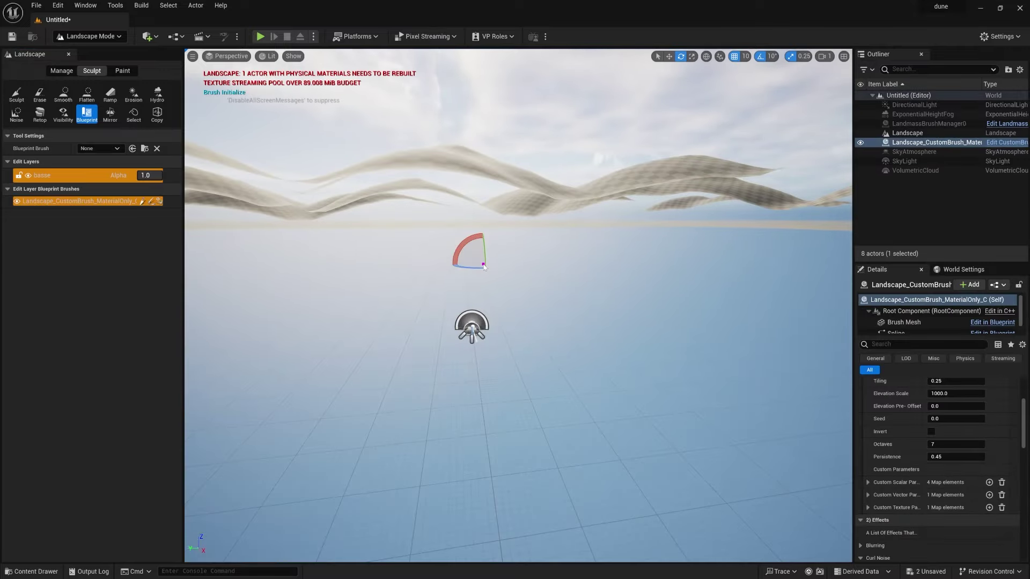
{"action": "mouse_move", "coordinate": [484, 268]}
{"action": "right_mouse_down"}
{"action": "mouse_move", "coordinate": [472, 319]}
{"action": "mouse_move", "coordinate": [542, 285]}
{"action": "mouse_move", "coordinate": [510, 344]}
{"action": "mouse_move", "coordinate": [454, 344]}
{"action": "right_mouse_up"}
{"action": "left_click", "coordinate": [823, 57]}
{"action": "left_click_drag", "start_coordinate": [854, 79], "coordinate": [863, 78]}
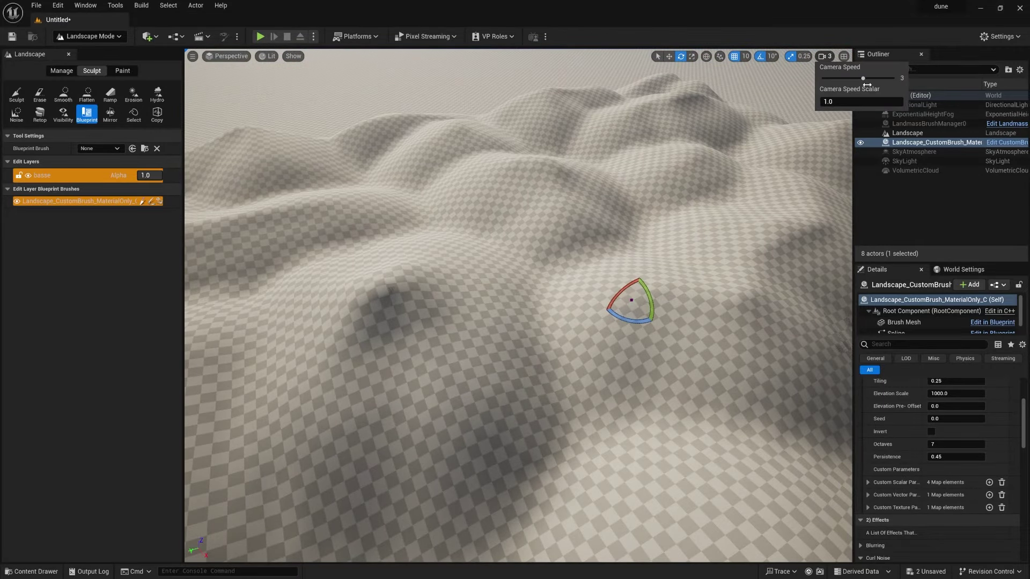
{"action": "mouse_move", "coordinate": [536, 300]}
{"action": "right_mouse_down"}
{"action": "mouse_move", "coordinate": [483, 290]}
{"action": "mouse_move", "coordinate": [440, 258]}
{"action": "mouse_move", "coordinate": [569, 284]}
{"action": "mouse_move", "coordinate": [483, 333]}
{"action": "mouse_move", "coordinate": [465, 335]}
{"action": "mouse_move", "coordinate": [591, 225]}
{"action": "right_mouse_up"}
- Return to Selection mode and assign the GenNoise_02_Voronoi material to the landscape's custom brush
{"action": "left_click", "coordinate": [91, 36]}
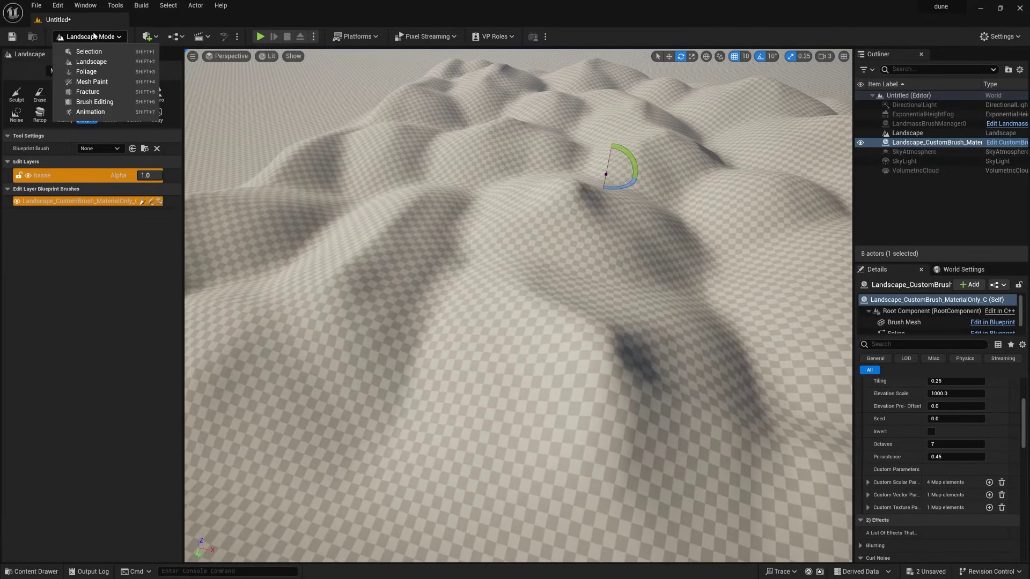
{"action": "left_click", "coordinate": [90, 52]}
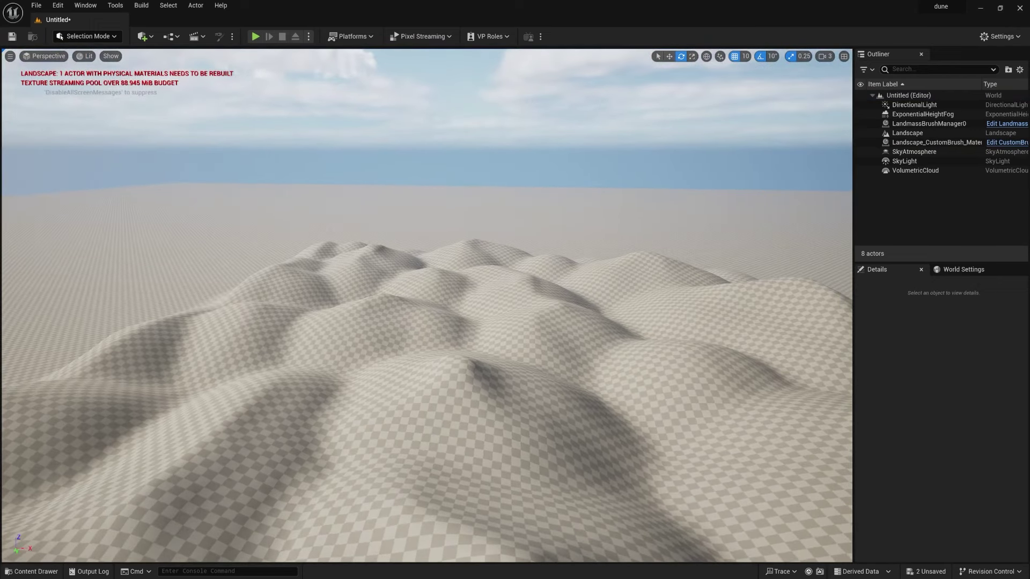
{"action": "left_click", "coordinate": [933, 143]}
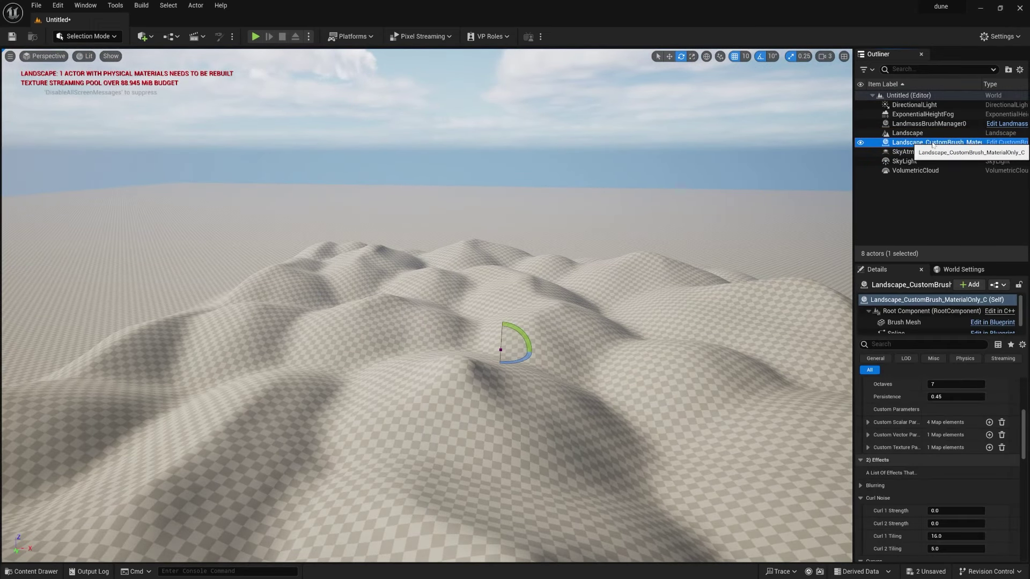
{"action": "scroll", "coordinate": [866, 451], "scroll_direction": "up", "scroll_amount": 5}
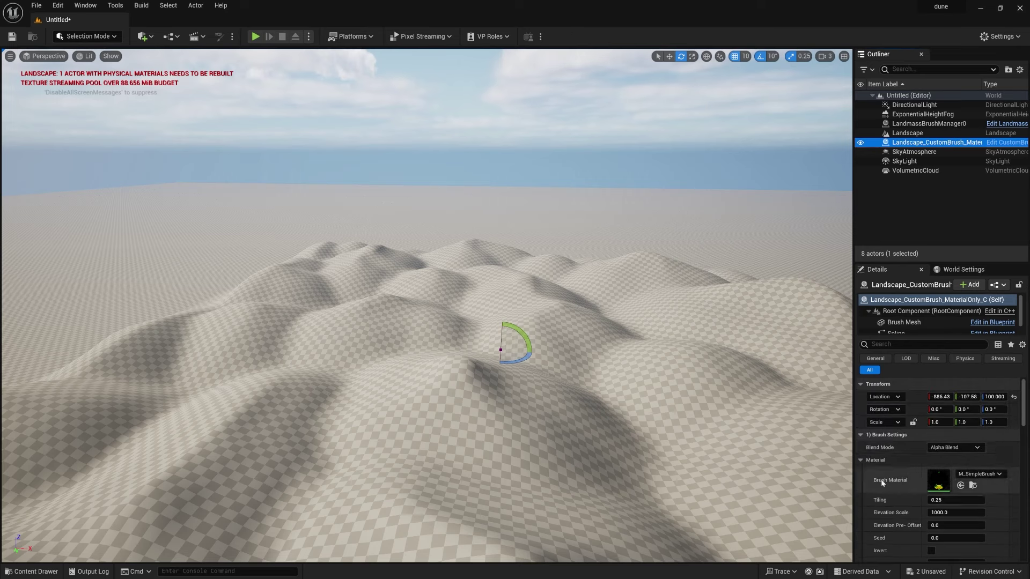
{"action": "left_click", "coordinate": [968, 474]}
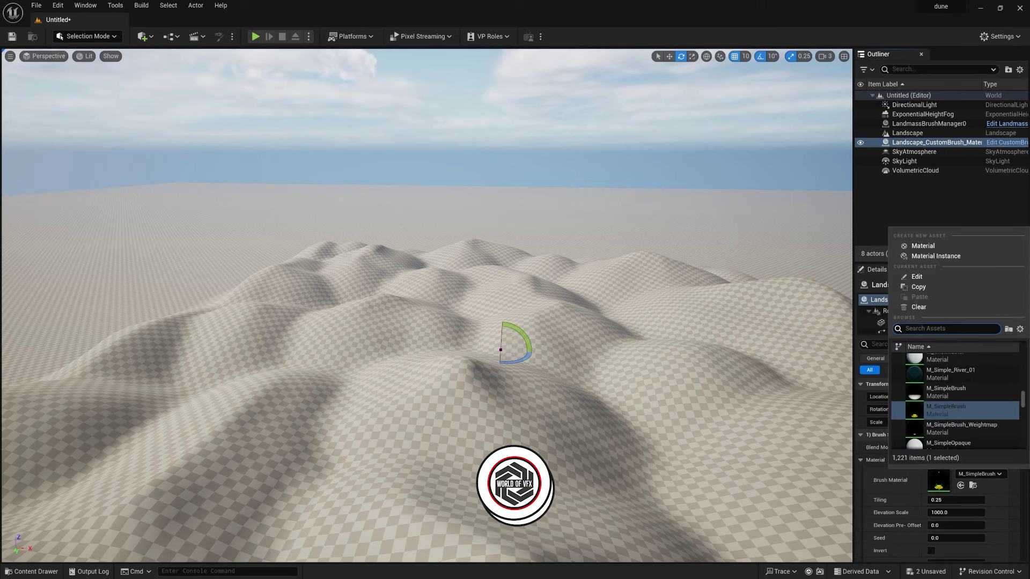
{"action": "type", "text": "noise"}
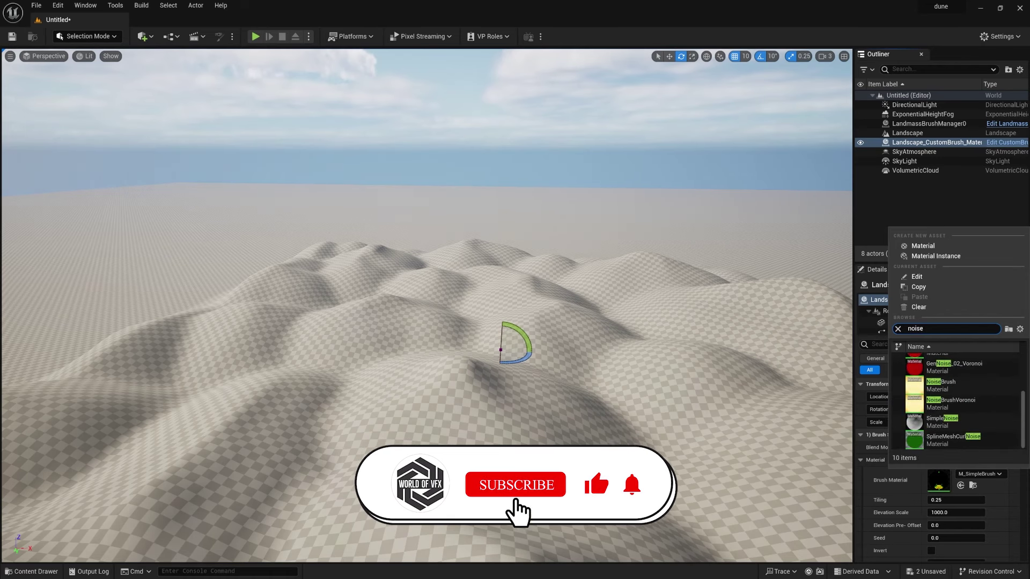
{"action": "left_click", "coordinate": [959, 368]}
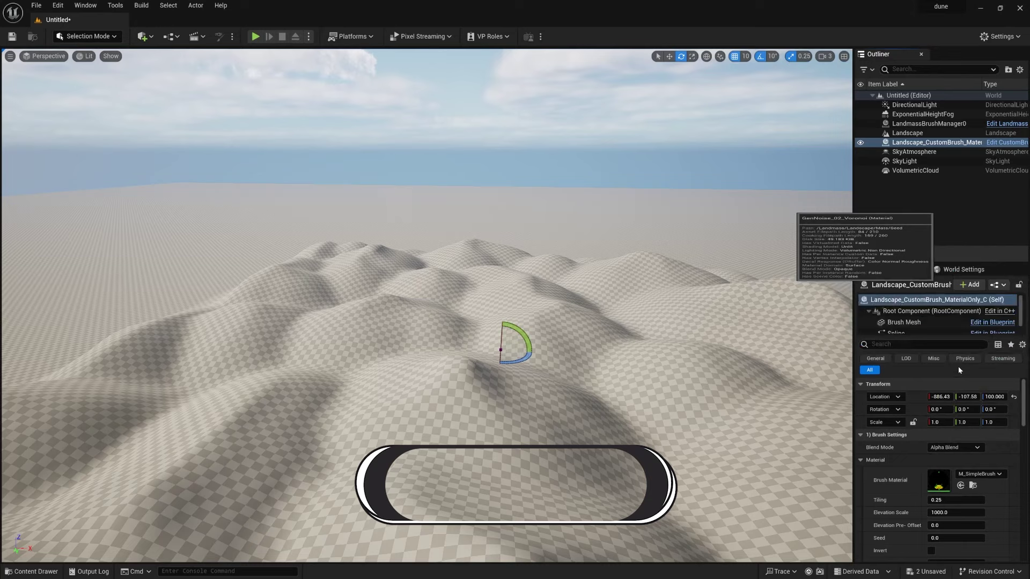
- Set the custom brush's Tiling to about 3.99 and its Elevation Scale to about 1013.8
{"action": "right_click_drag", "start_coordinate": [783, 311], "coordinate": [823, 294]}
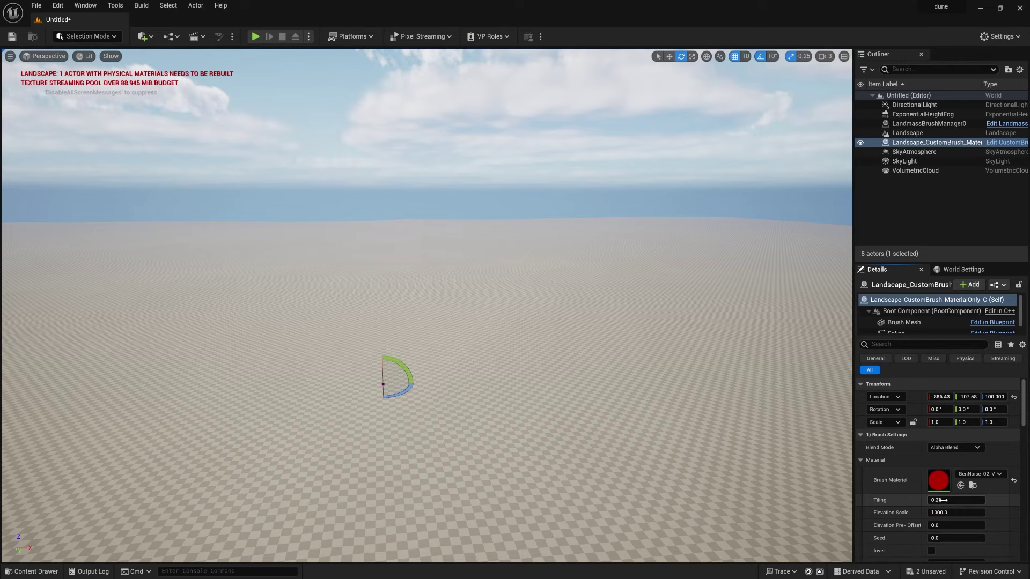
{"action": "left_click_drag", "start_coordinate": [942, 500], "coordinate": [1021, 500]}
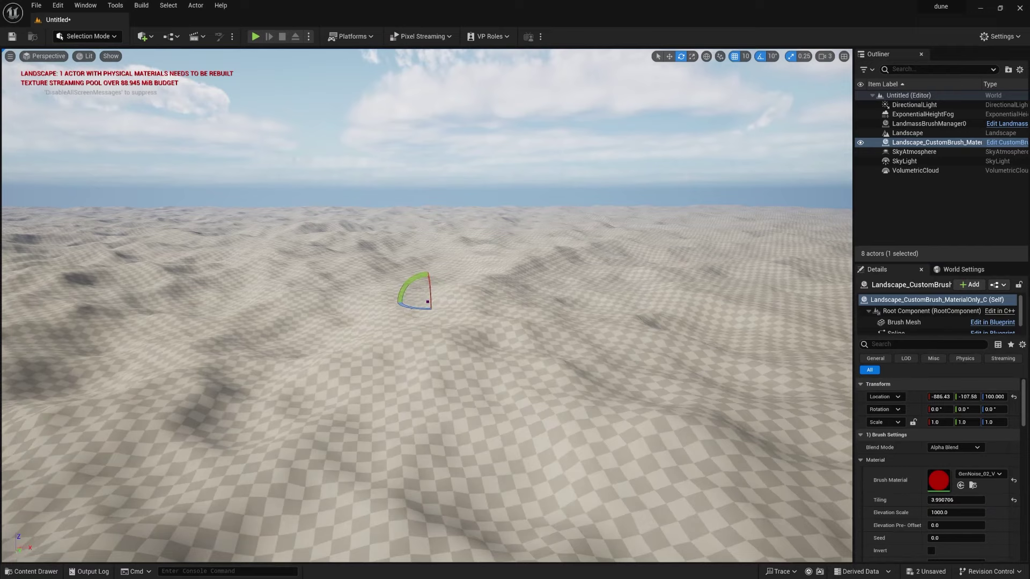
{"action": "right_click_drag", "start_coordinate": [483, 300], "coordinate": [391, 290]}
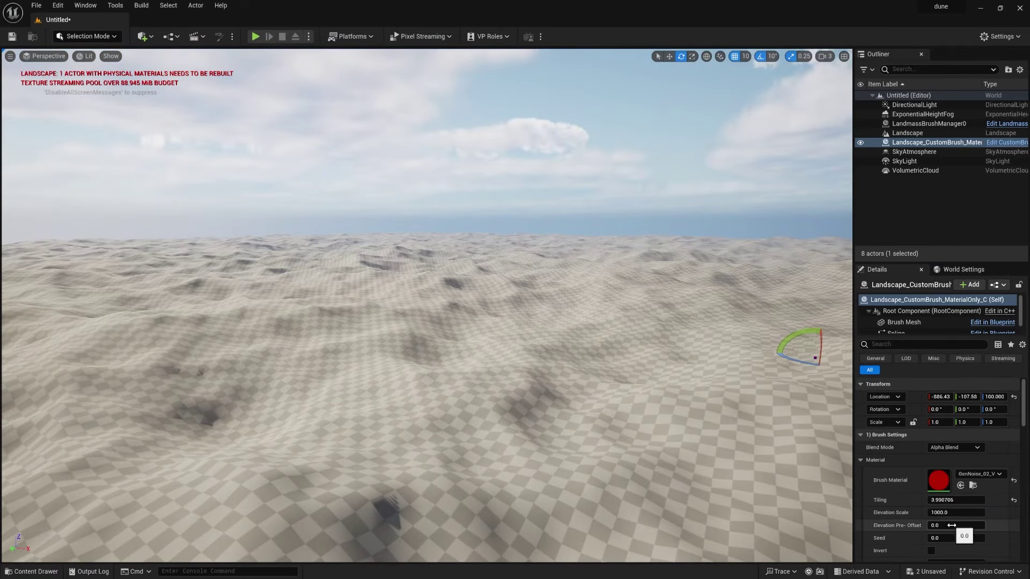
{"action": "scroll", "coordinate": [903, 528], "scroll_direction": "down", "scroll_amount": 1}
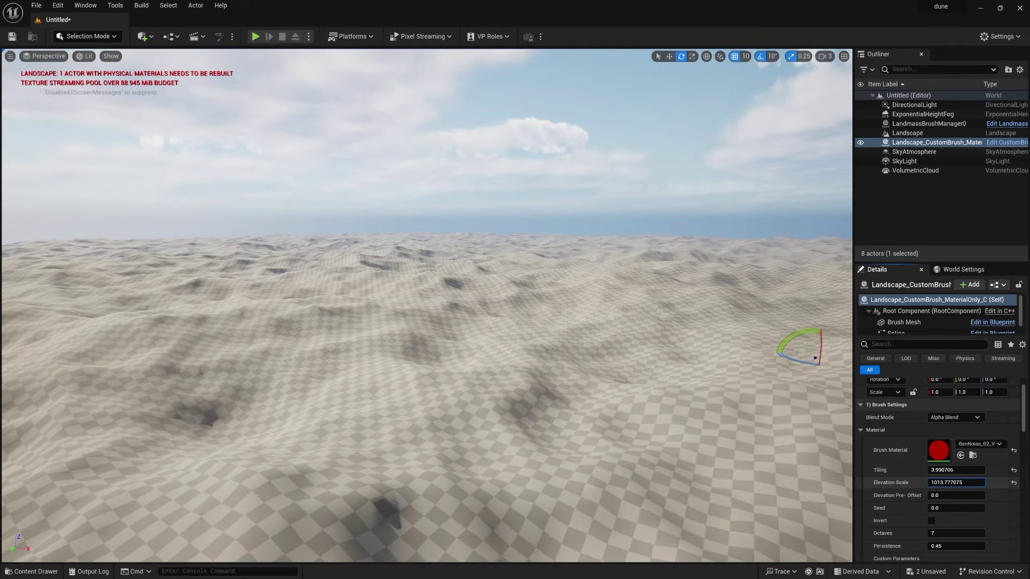
- Raise the custom brush's Elevation Scale to about 1455.7 and reduce its Octaves to 1
{"action": "left_click_drag", "start_coordinate": [956, 482], "coordinate": [985, 483]}
{"action": "scroll", "coordinate": [880, 510], "scroll_direction": "down", "scroll_amount": 2}
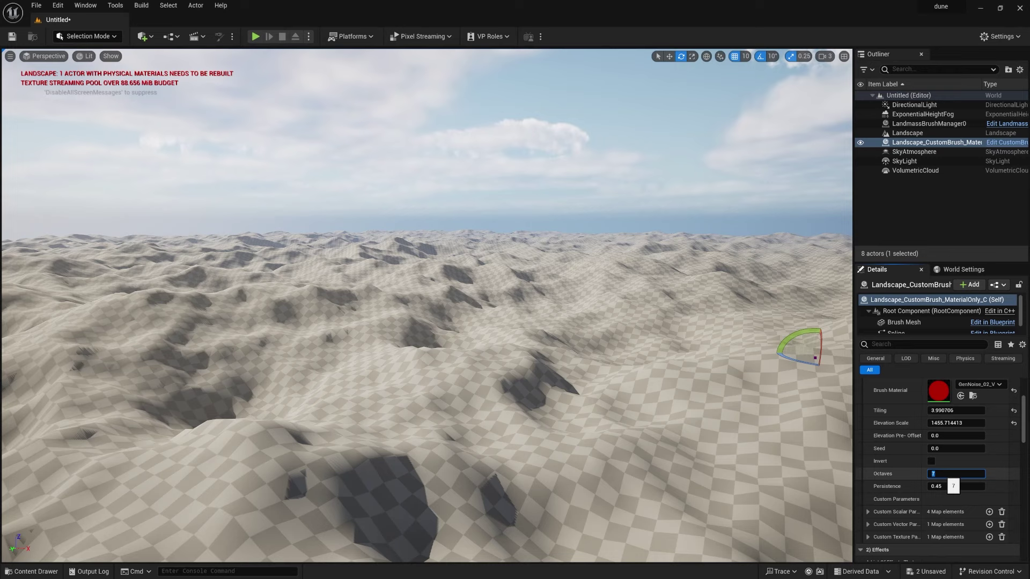
{"action": "key", "text": "Return"}
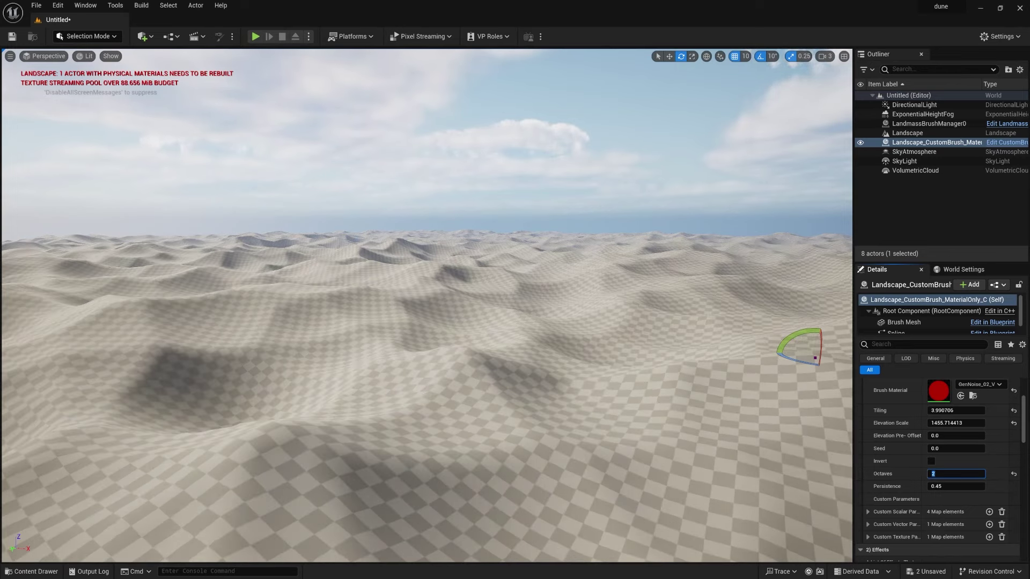
{"action": "right_click_drag", "start_coordinate": [413, 427], "coordinate": [296, 419]}
{"action": "key", "text": "w"}
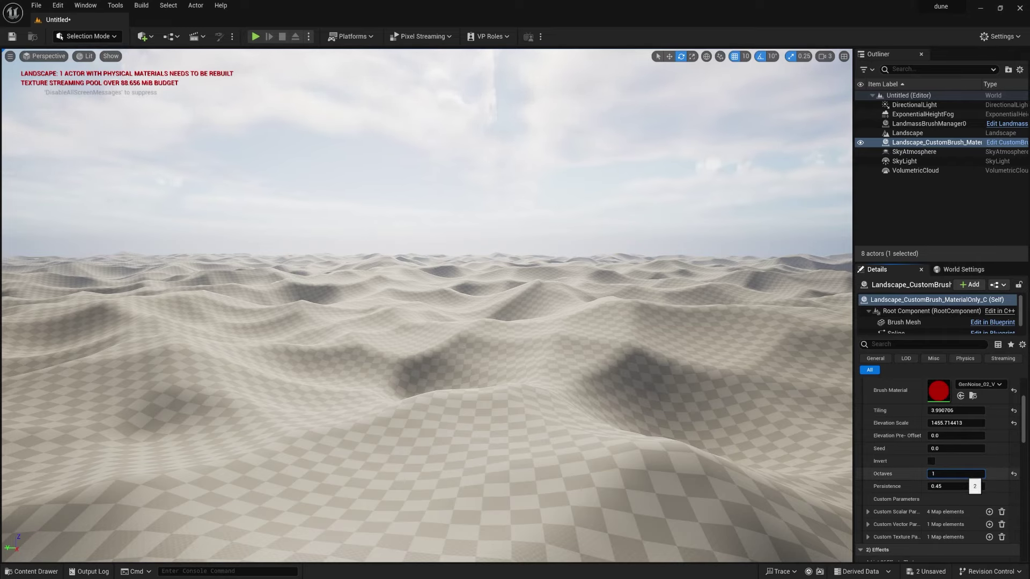
{"action": "type", "text": "1"}
{"action": "key", "text": "Return"}
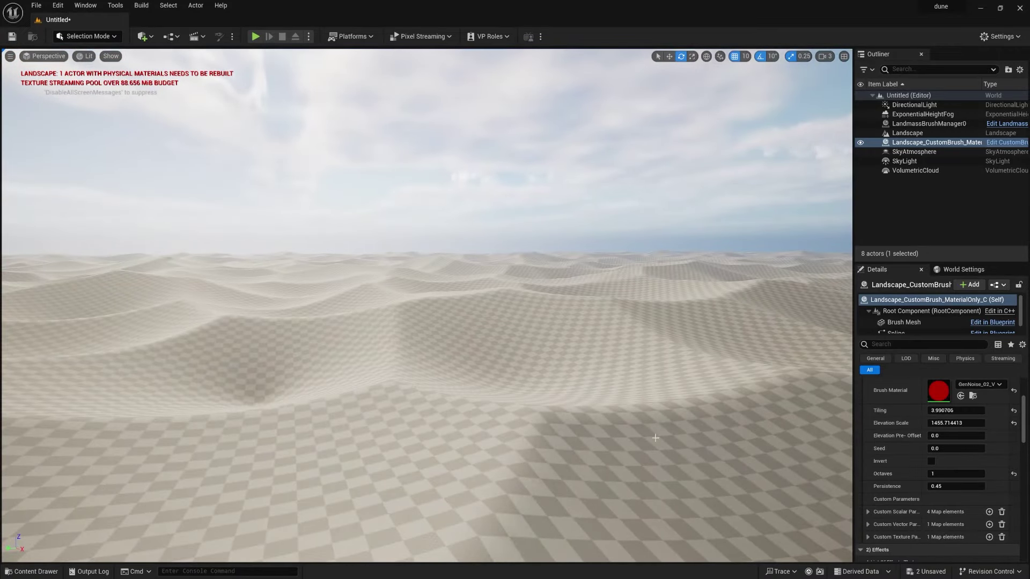
- Set the custom brush's Tiling to about 3.06, Elevation Scale to about 2039.5 and Seed to about 0.37
{"action": "scroll", "coordinate": [907, 438], "scroll_direction": "up", "scroll_amount": 1}
{"action": "left_click_drag", "start_coordinate": [945, 426], "coordinate": [973, 438]}
{"action": "right_click_drag", "start_coordinate": [643, 376], "coordinate": [617, 376]}
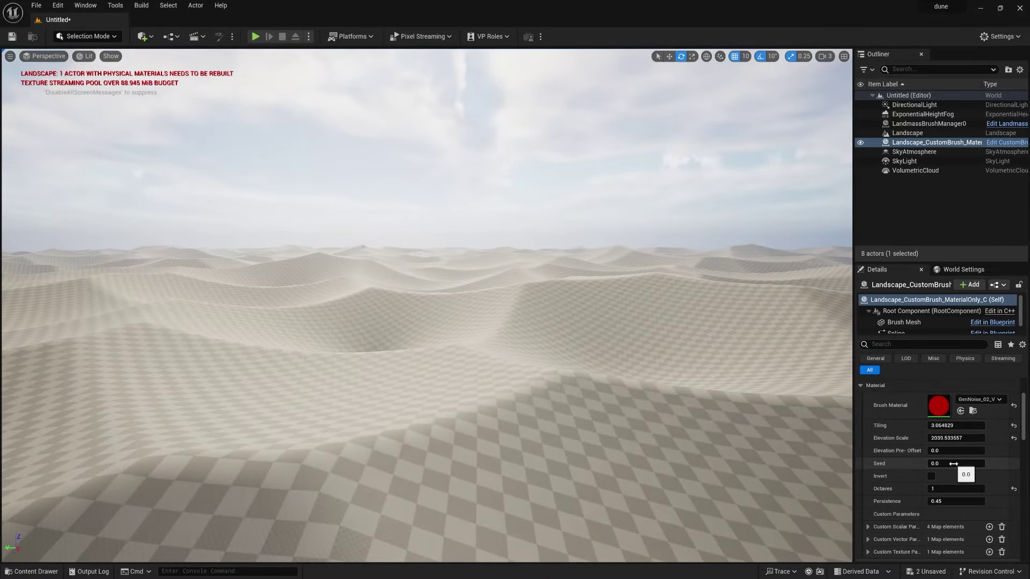
{"action": "left_click_drag", "start_coordinate": [953, 463], "coordinate": [967, 463]}
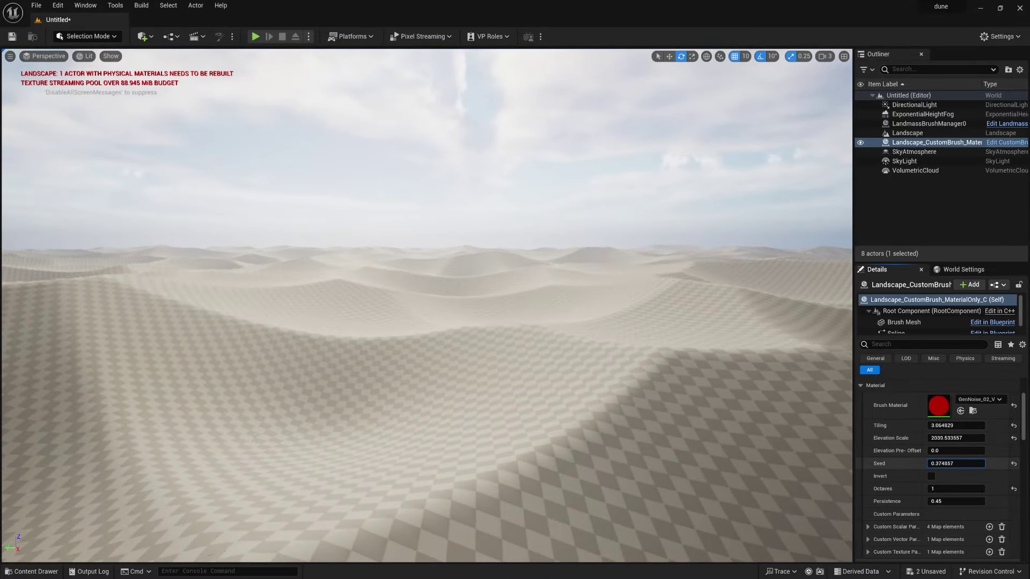
{"action": "right_click_drag", "start_coordinate": [644, 376], "coordinate": [665, 391]}
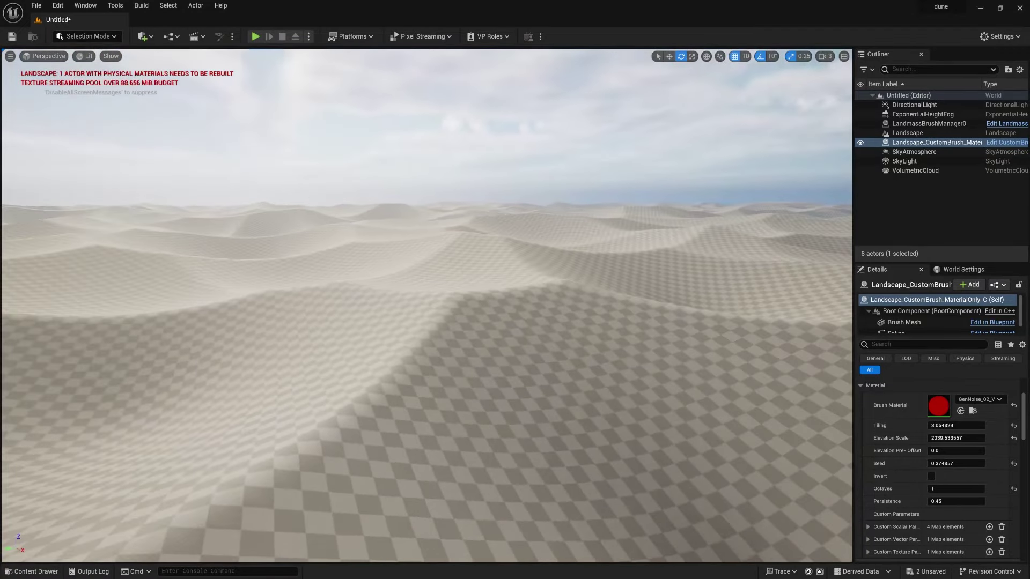
- Select the Landscape actor and dock the Content Browser below the viewport with smaller asset thumbnails
{"action": "scroll", "coordinate": [890, 498], "scroll_direction": "down", "scroll_amount": 3}
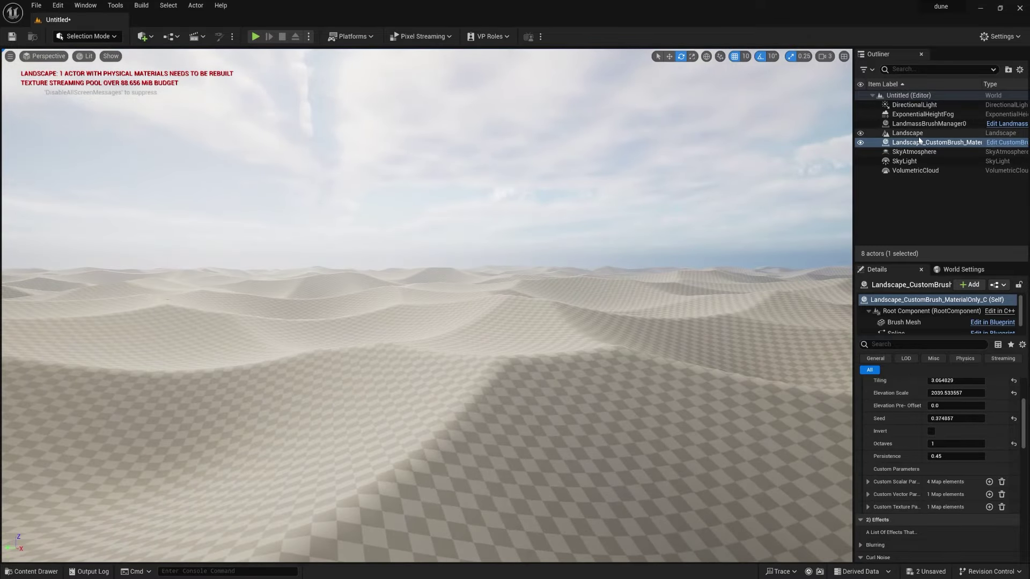
{"action": "left_click", "coordinate": [912, 134]}
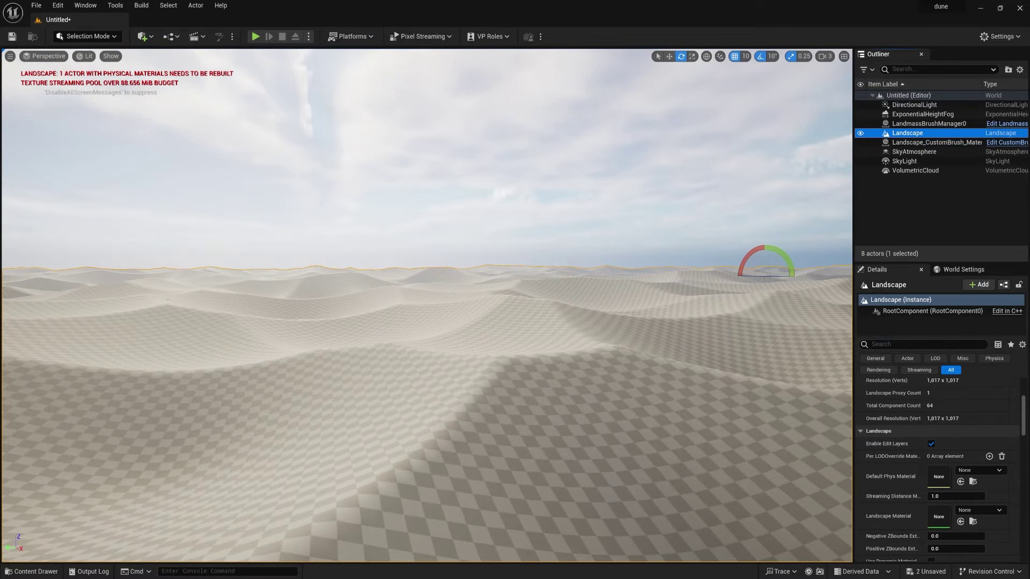
{"action": "key", "text": "ctrl+space"}
{"action": "left_click", "coordinate": [952, 378]}
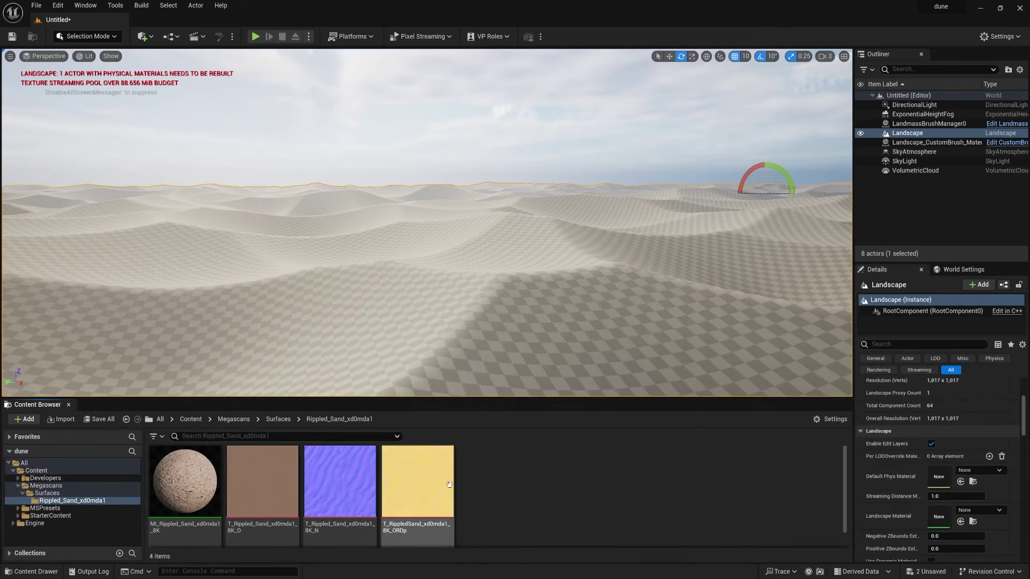
{"action": "scroll", "coordinate": [526, 498], "scroll_direction": "down", "scroll_amount": 2, "text": "ctrl"}
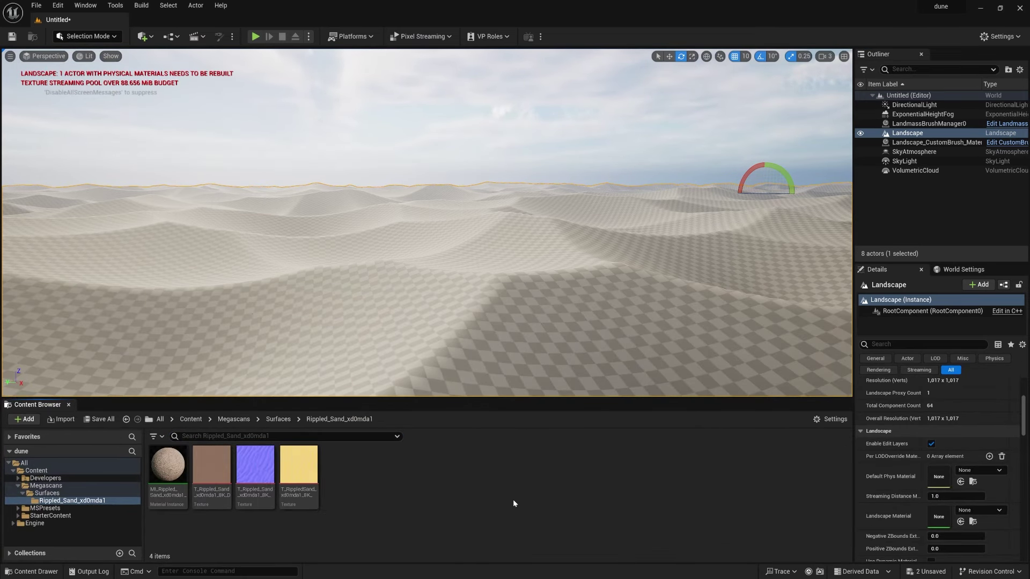
- Assign the Rippled Sand material instance from the Rippled_Sand_xd0mda1 folder as the Landscape Material and deselect the landscape
{"action": "mouse_move", "coordinate": [162, 473]}
{"action": "left_mouse_down"}
{"action": "mouse_move", "coordinate": [516, 312]}
{"action": "mouse_move", "coordinate": [108, 482]}
{"action": "mouse_move", "coordinate": [151, 463]}
{"action": "left_mouse_up"}
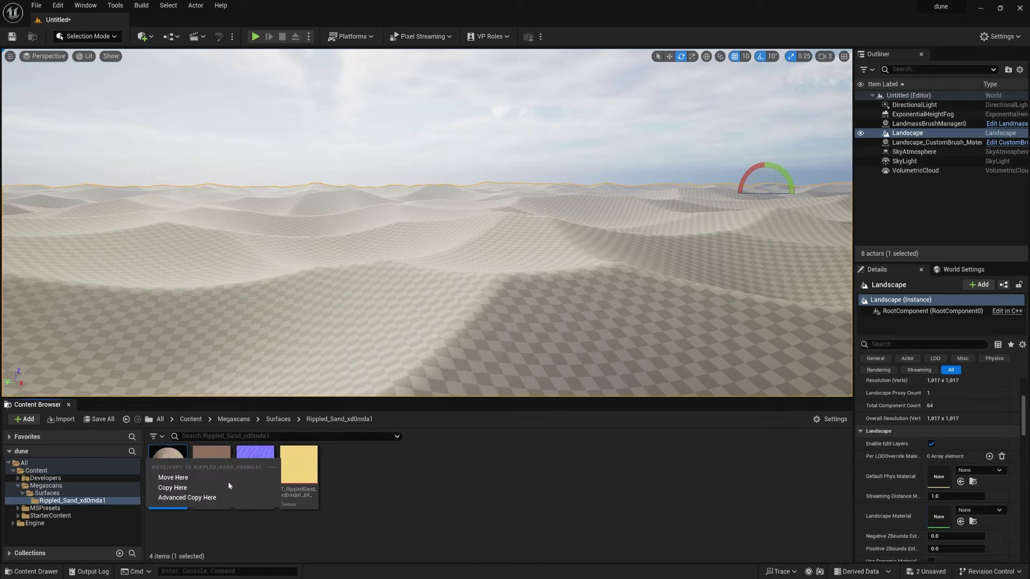
{"action": "left_click", "coordinate": [560, 474]}
{"action": "scroll", "coordinate": [885, 419], "scroll_direction": "down", "scroll_amount": 2}
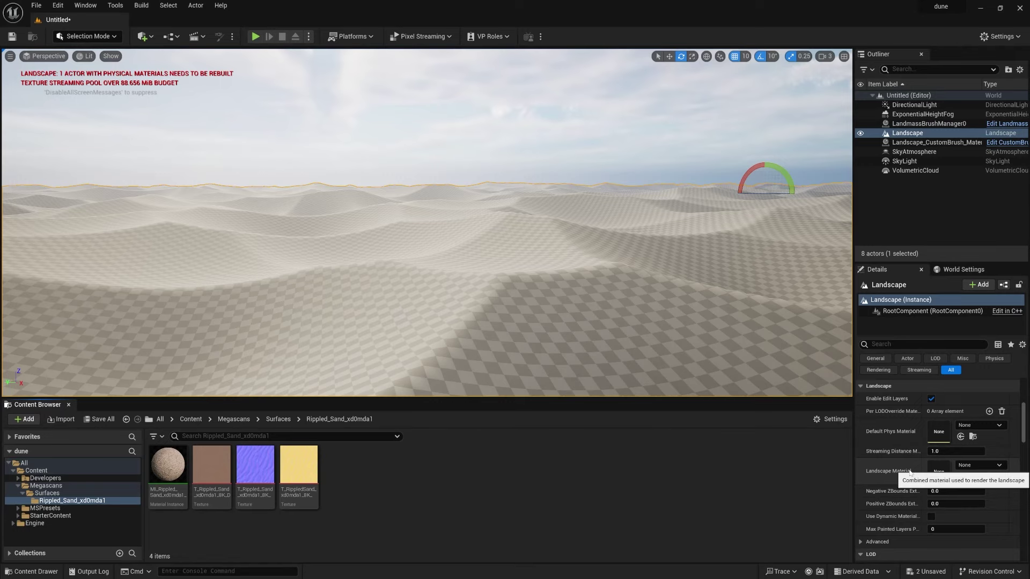
{"action": "left_click_drag", "start_coordinate": [168, 465], "coordinate": [938, 469]}
{"action": "mouse_move", "coordinate": [512, 282]}
{"action": "right_mouse_down"}
{"action": "mouse_move", "coordinate": [590, 343]}
{"action": "mouse_move", "coordinate": [580, 295]}
{"action": "mouse_move", "coordinate": [509, 277]}
{"action": "right_mouse_up"}
{"action": "left_click", "coordinate": [643, 141]}
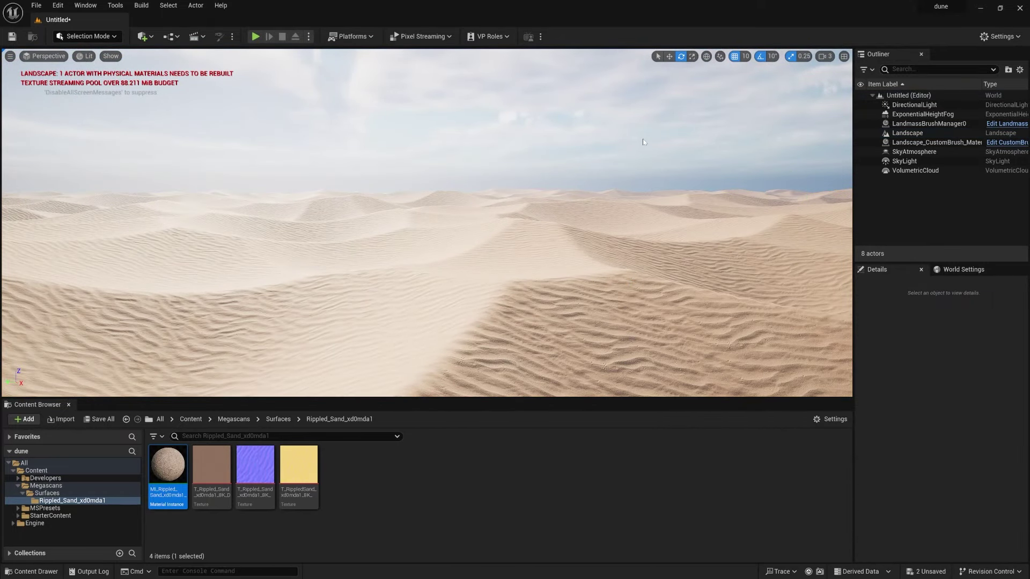
- Open the landscape's sand material instance, examine its Tiling X and Tiling Y parameters, and close it
{"action": "left_click", "coordinate": [652, 258]}
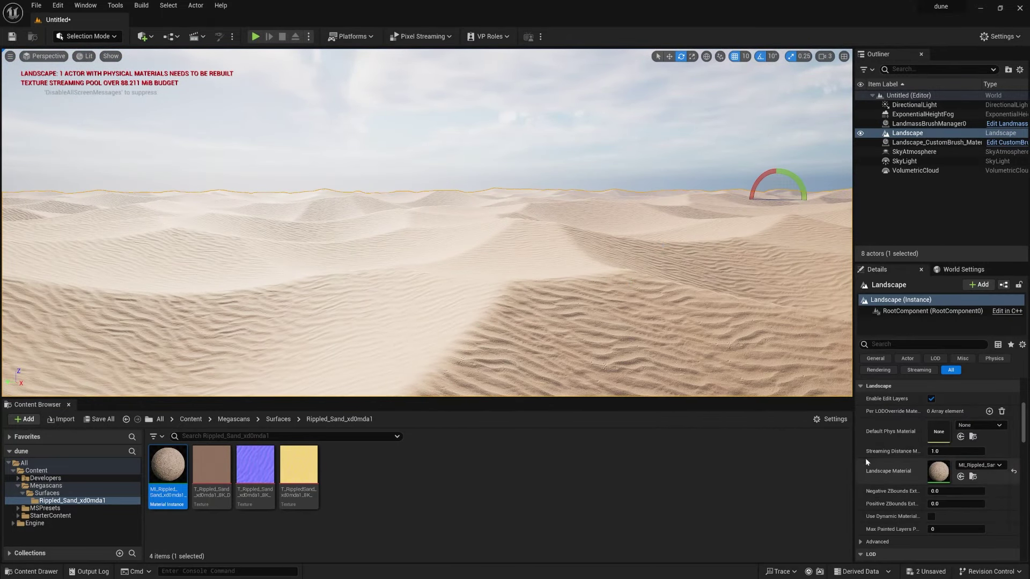
{"action": "double_click", "coordinate": [938, 472]}
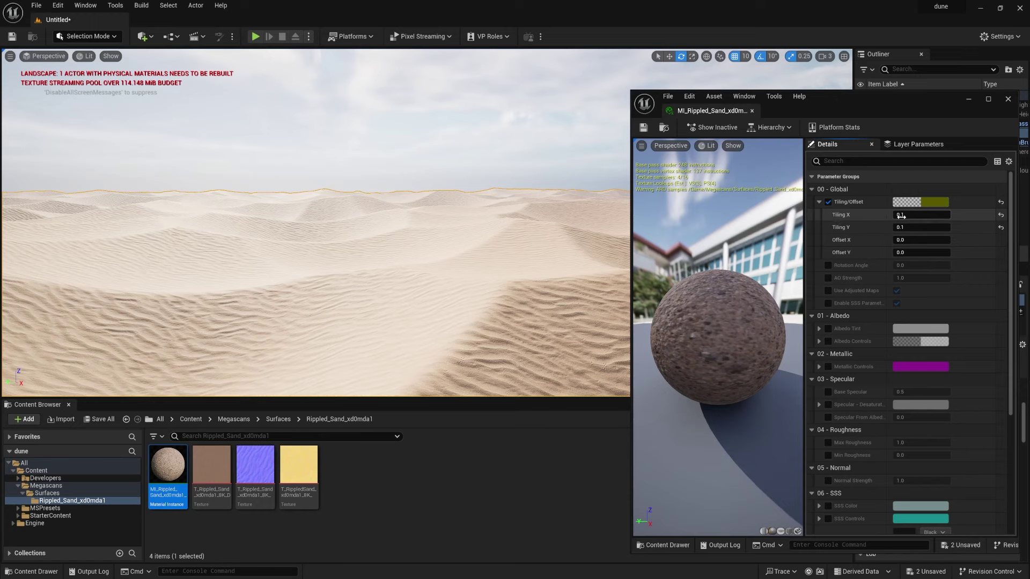
{"action": "left_click", "coordinate": [1008, 99]}
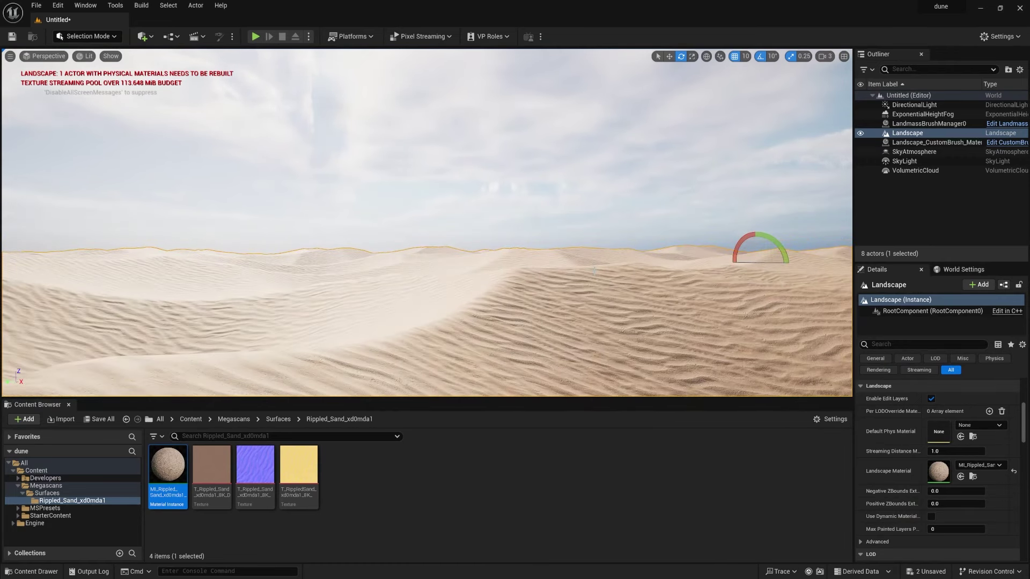
- Rotate the directional light until the sun sits low above the horizon ahead, giving the dunes warm sunset lighting
{"action": "key", "text": "ctrl+l"}
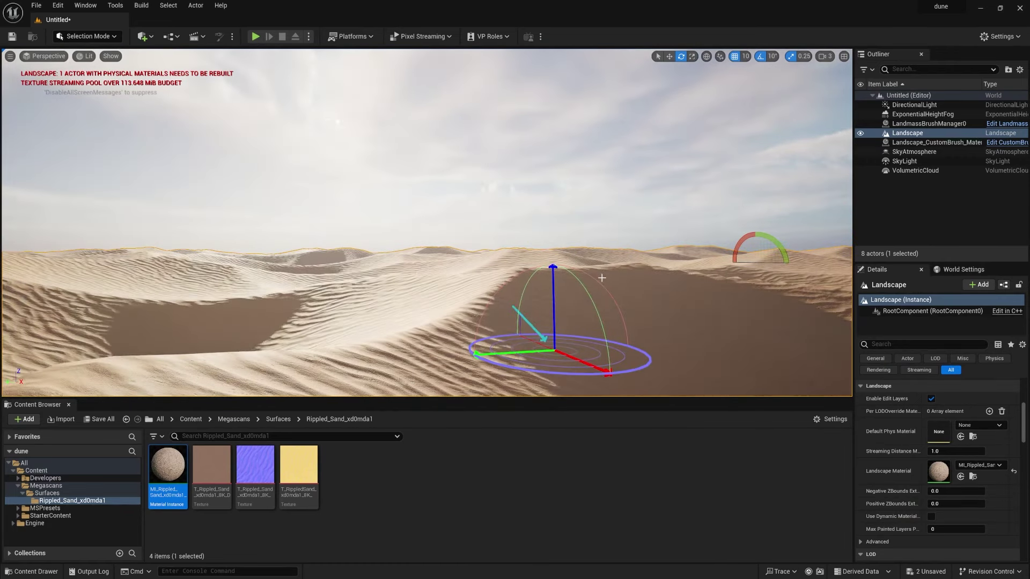
{"action": "key", "text": "ctrl+l"}
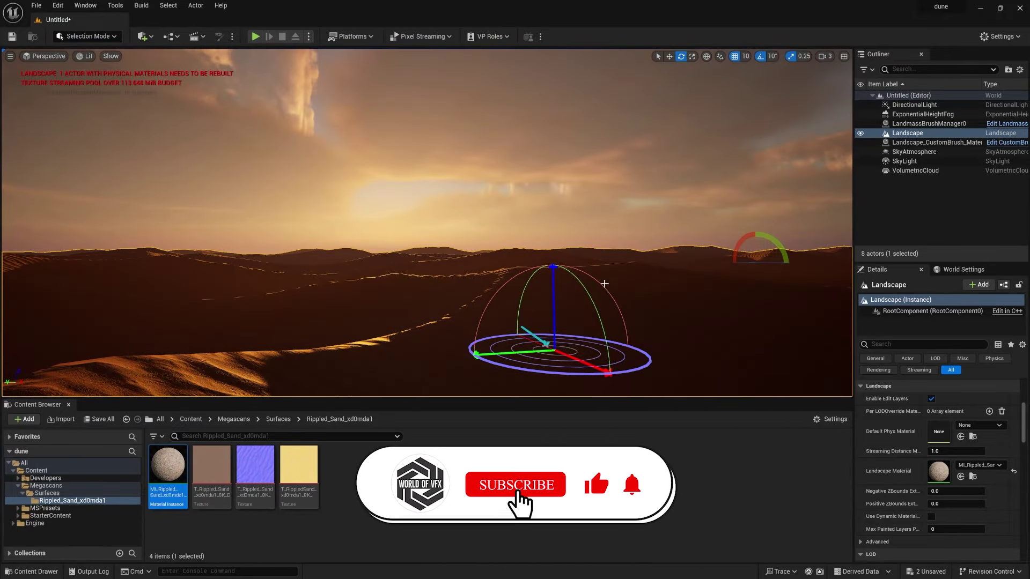
{"action": "left_click", "coordinate": [899, 191]}
{"action": "key", "text": "e"}
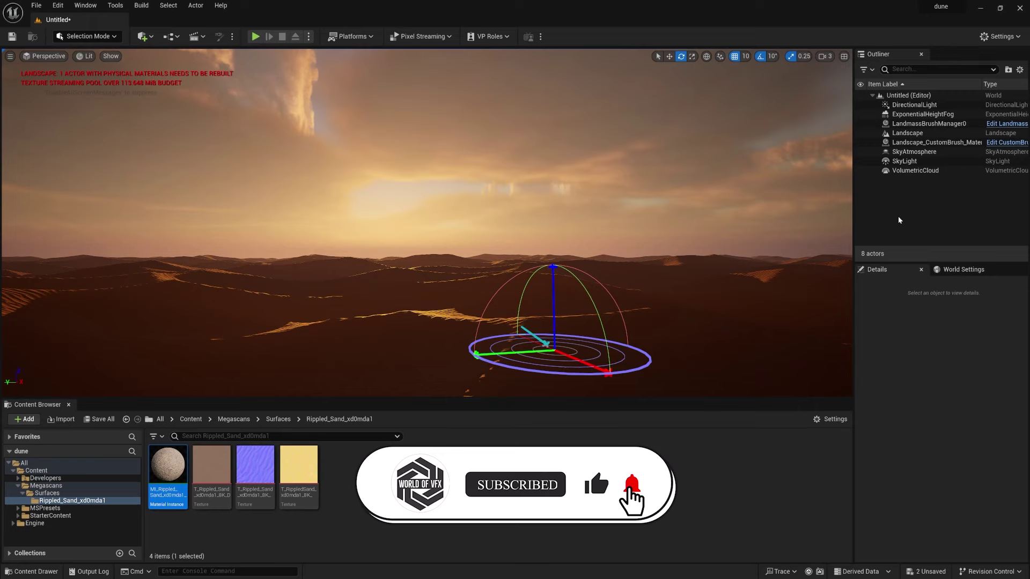
{"action": "key", "text": "ctrl+l"}
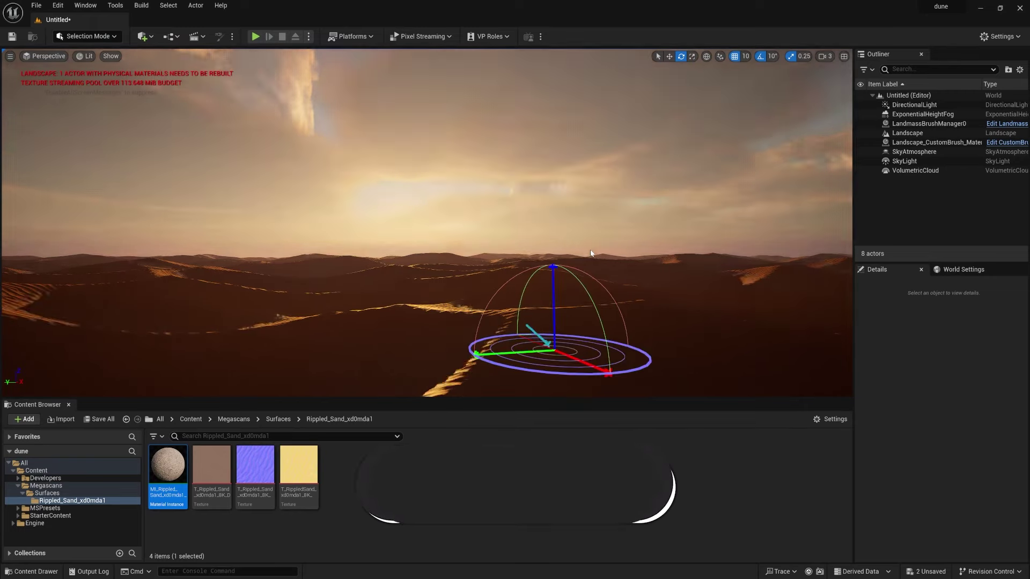
{"action": "key", "text": "ctrl+l"}
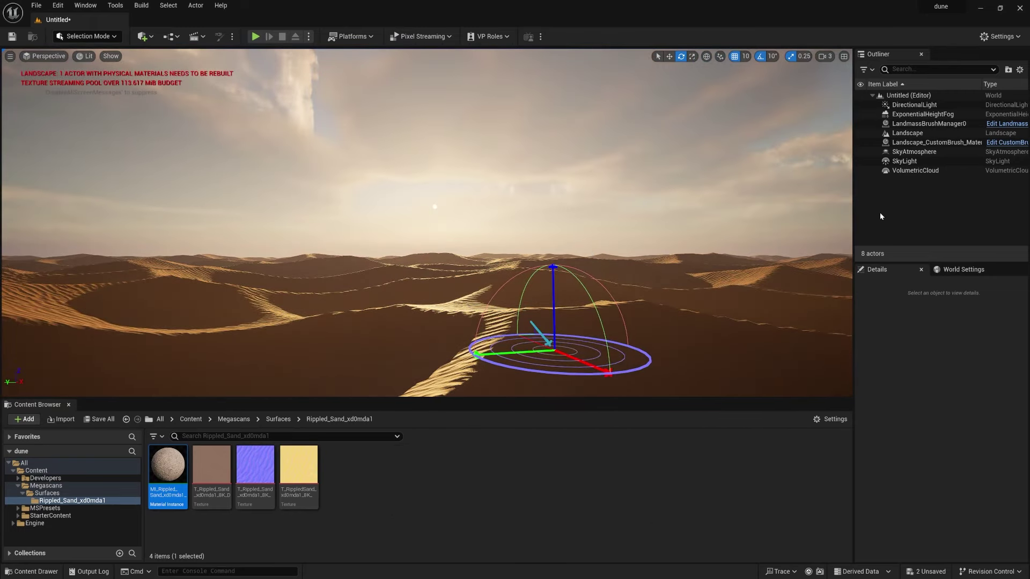
- Add the Third Person Blueprint content pack to the project and close the content dialog
{"action": "left_click", "coordinate": [24, 419]}
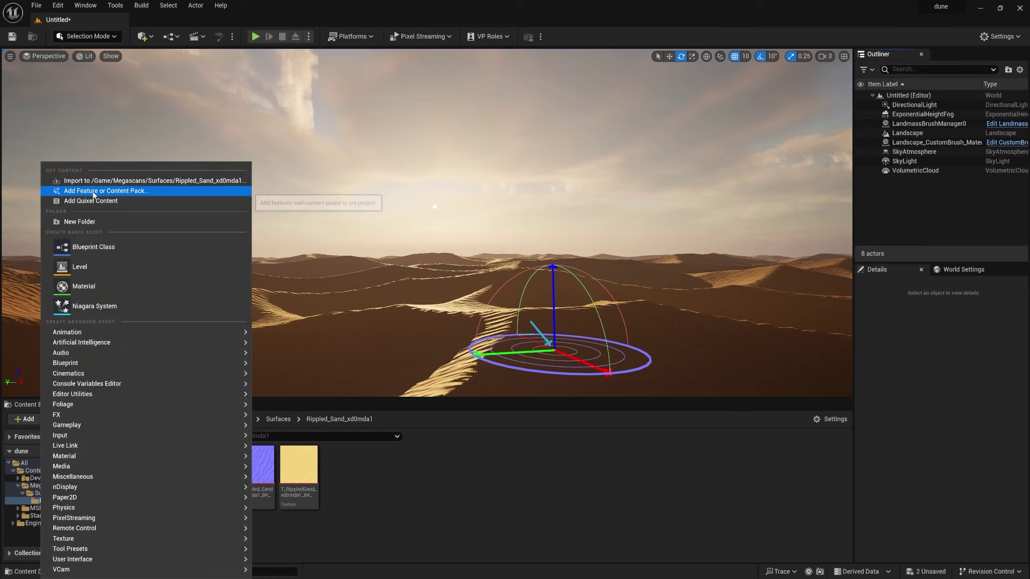
{"action": "left_click", "coordinate": [91, 191]}
{"action": "left_click", "coordinate": [376, 272]}
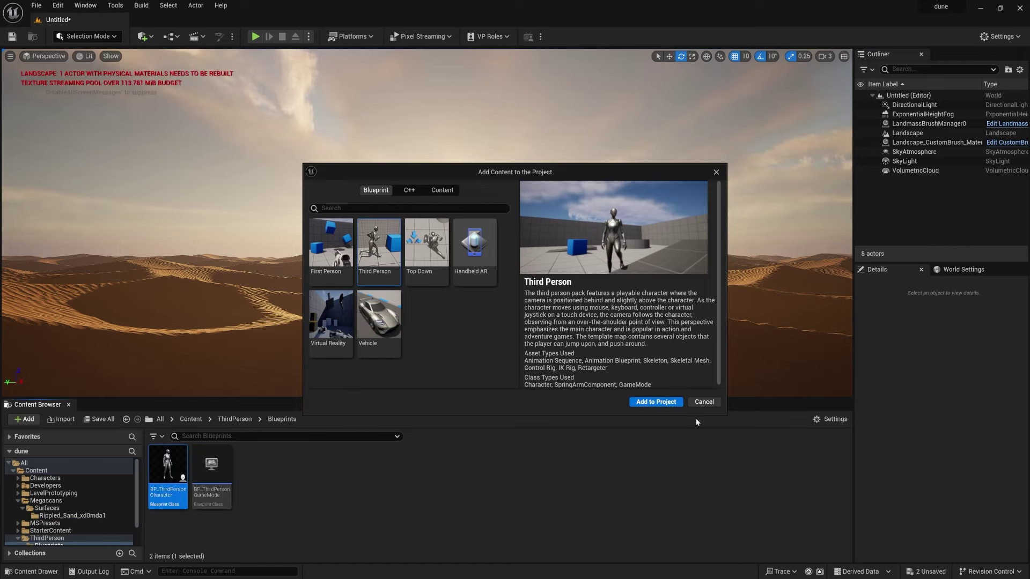
{"action": "left_click", "coordinate": [703, 402]}
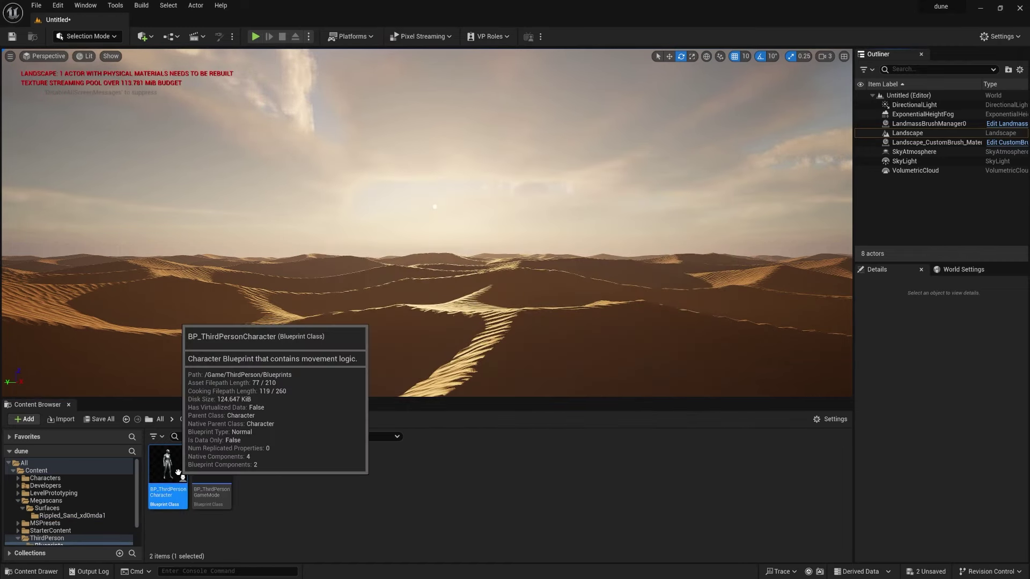
- Set the level's GameMode Override to BP_ThirdPersonGameMode in the World Settings
{"action": "left_click", "coordinate": [91, 6]}
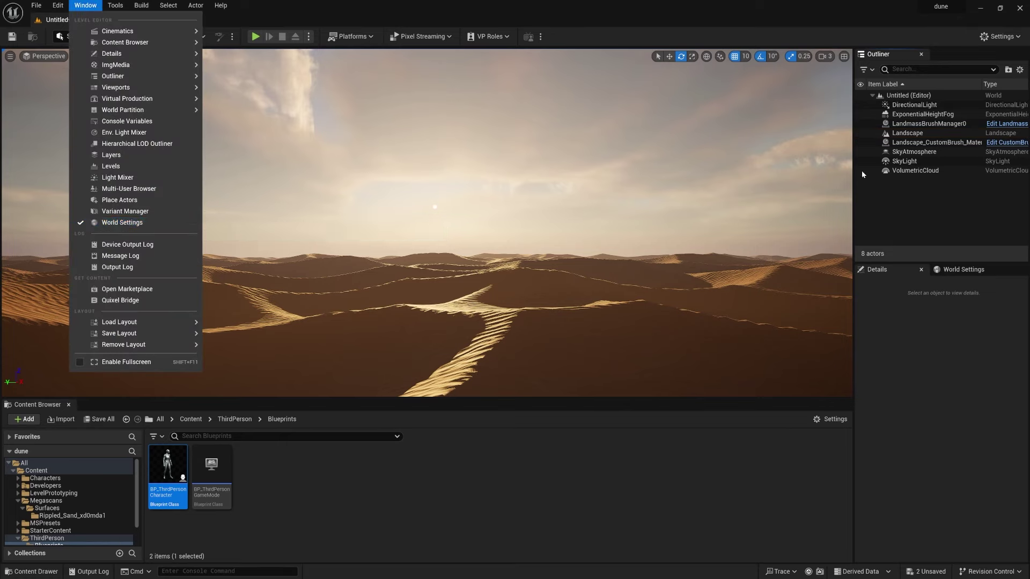
{"action": "left_click", "coordinate": [912, 133]}
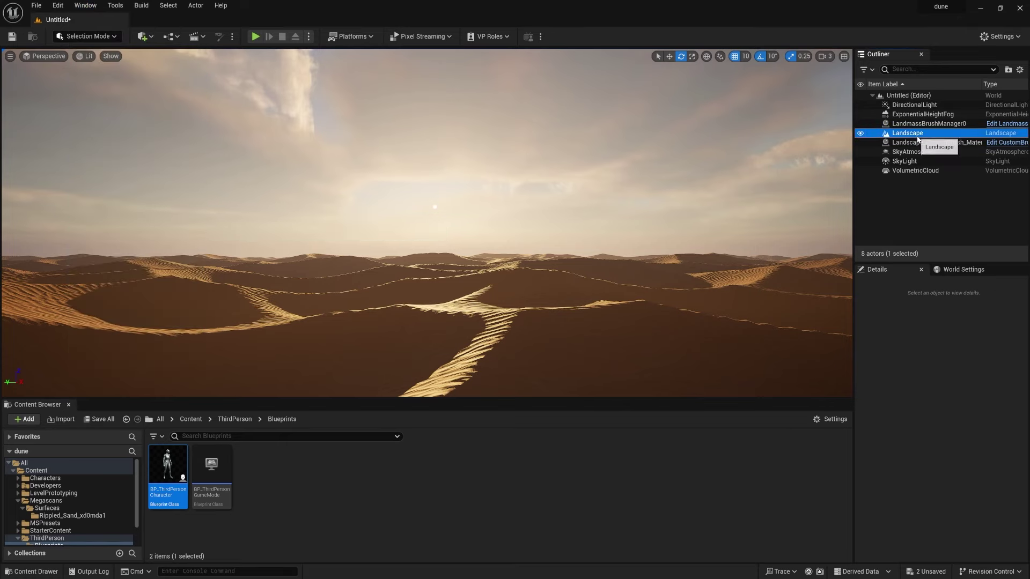
{"action": "left_click", "coordinate": [948, 271]}
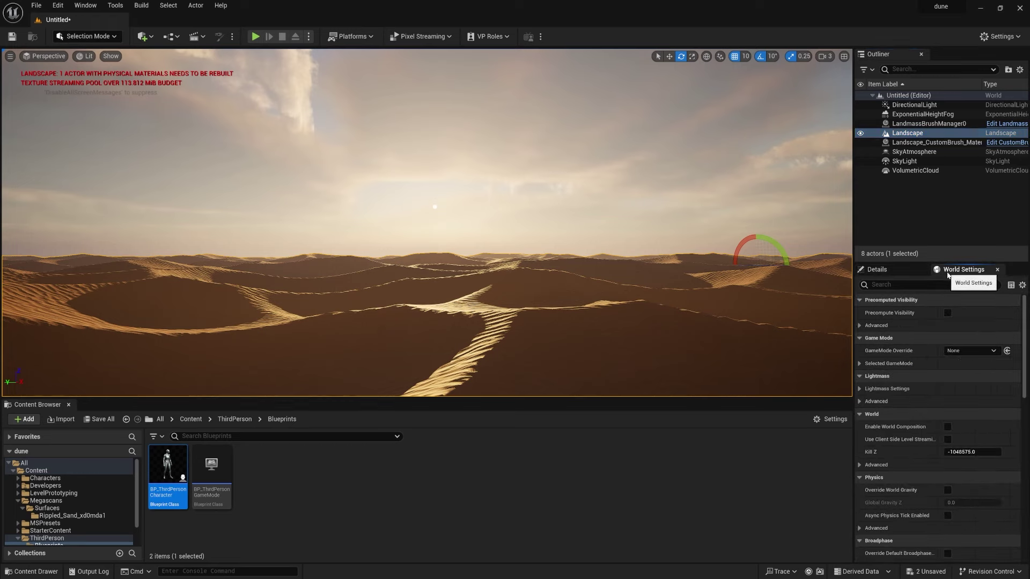
{"action": "left_click", "coordinate": [966, 353]}
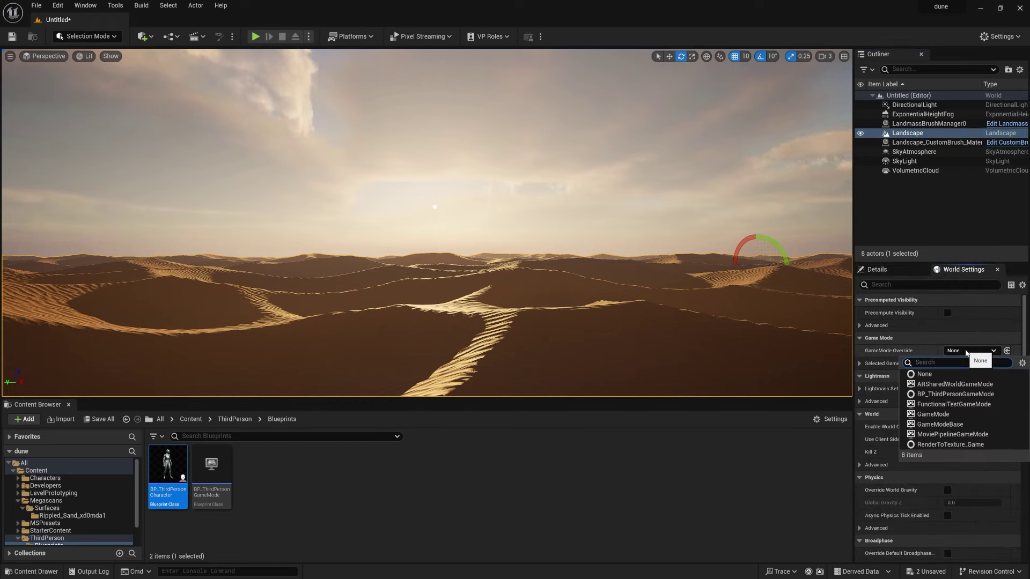
{"action": "left_click", "coordinate": [954, 395]}
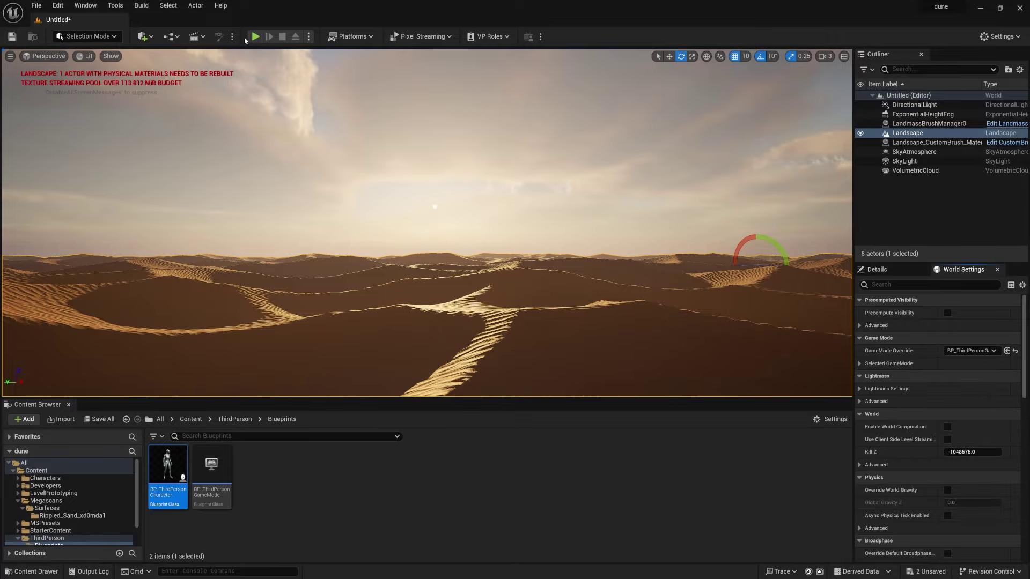
- Play the level in the editor, run and jump with the third-person character across the dunes, and stop the session
{"action": "left_click", "coordinate": [256, 36]}
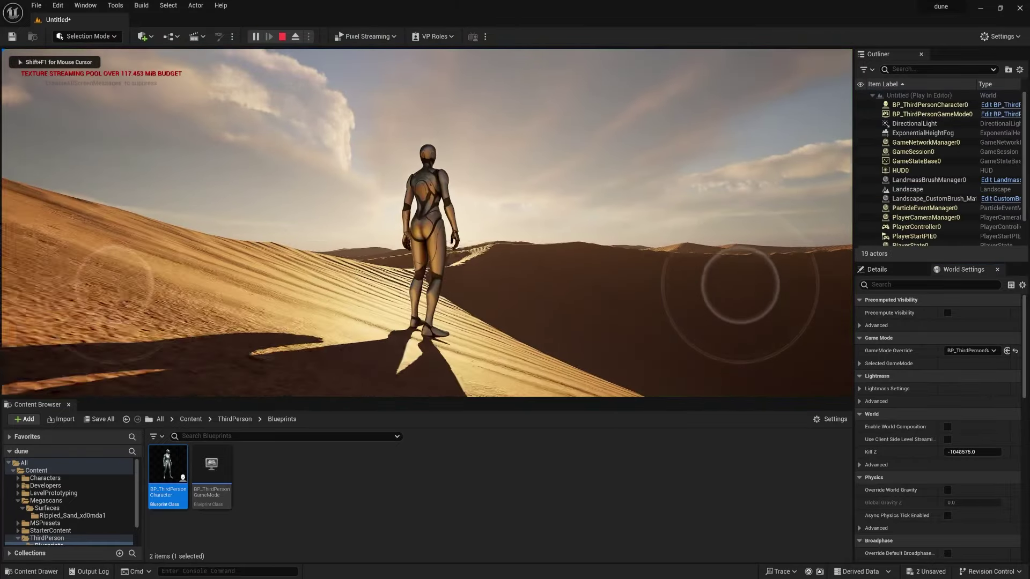
{"action": "key", "text": "w"}
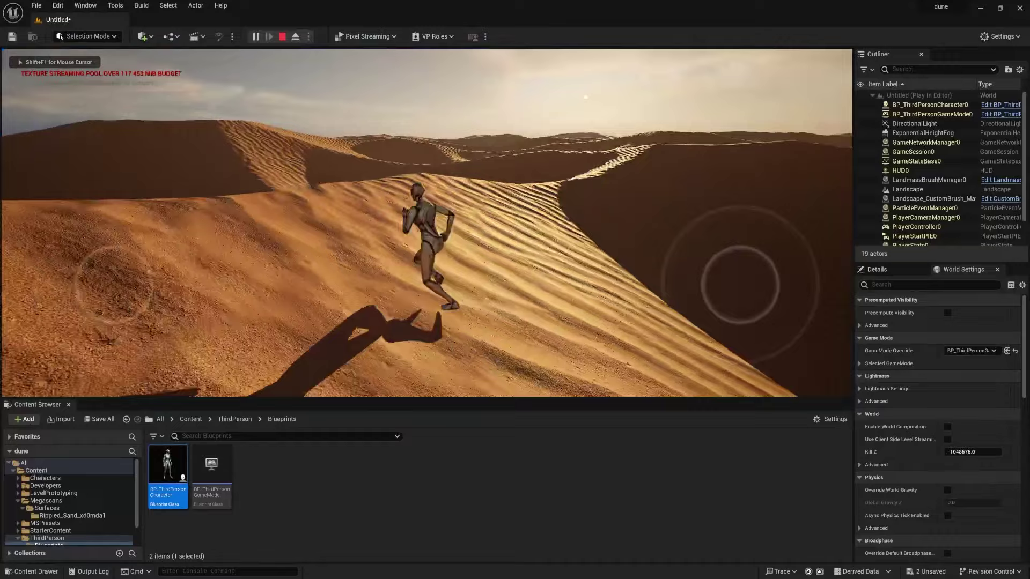
{"action": "key", "text": "space"}
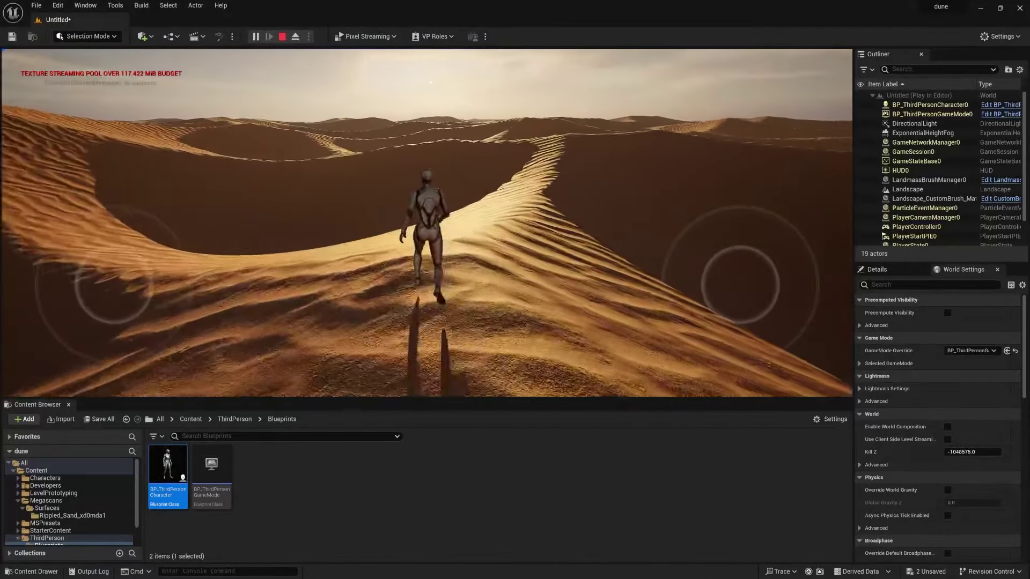
{"action": "key", "text": "w"}
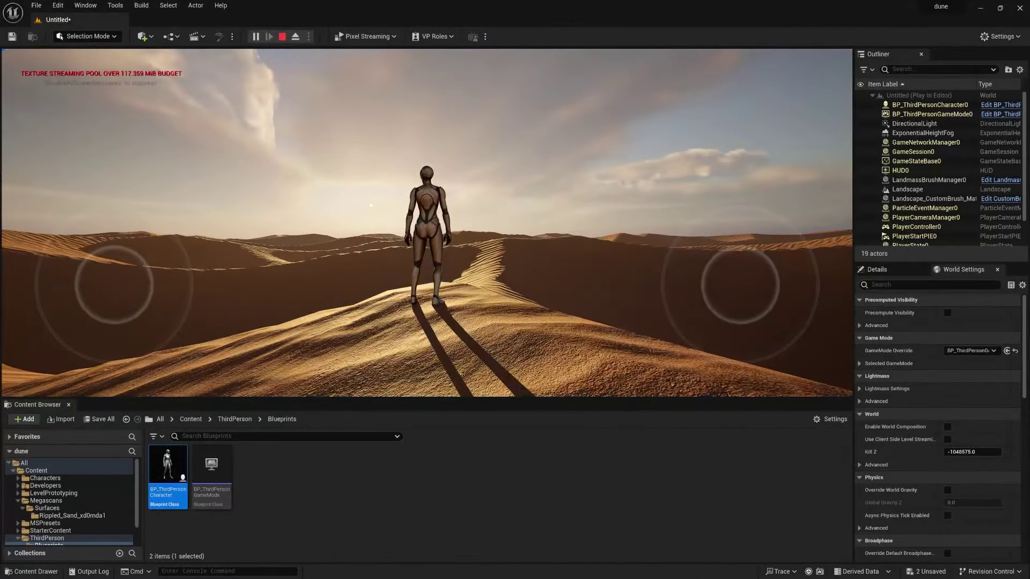
{"action": "key", "text": "Escape"}
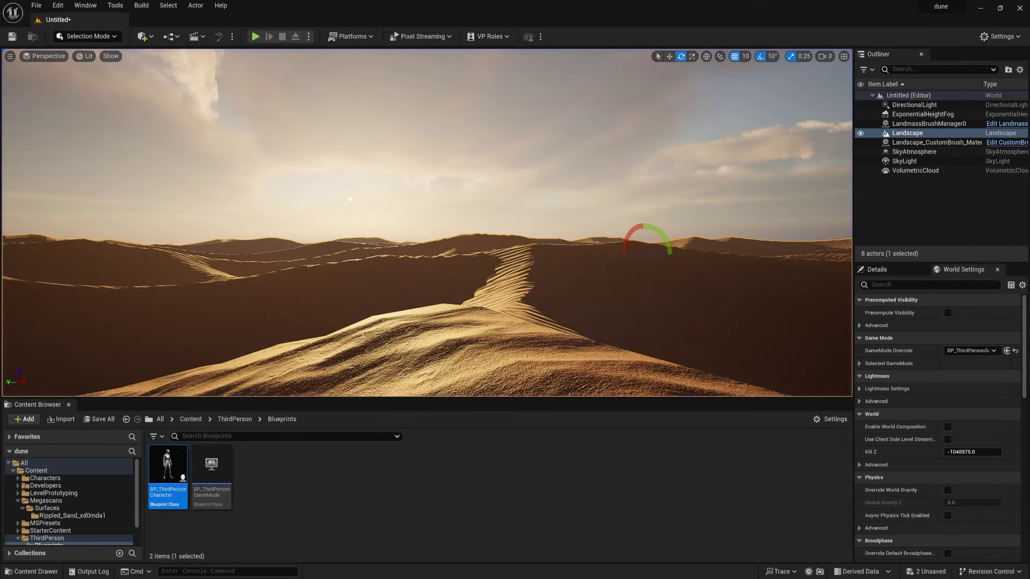
- Set the ExponentialHeightFog's volumetric Scattering Distribution to about 0.67 and view the haze against the sun
{"action": "key", "text": "e"}
{"action": "right_click_drag", "start_coordinate": [407, 282], "coordinate": [333, 370]}
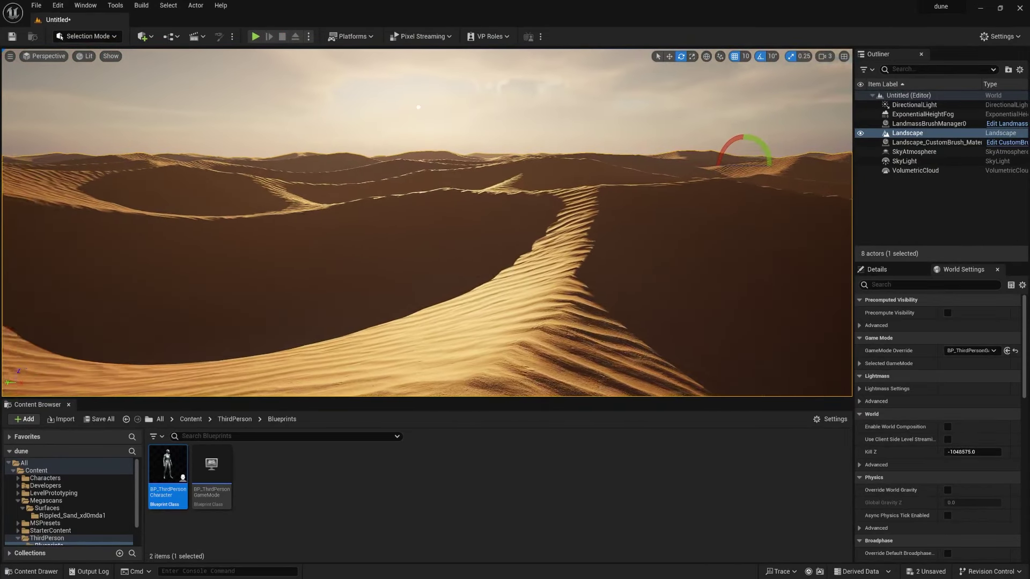
{"action": "left_click", "coordinate": [943, 196]}
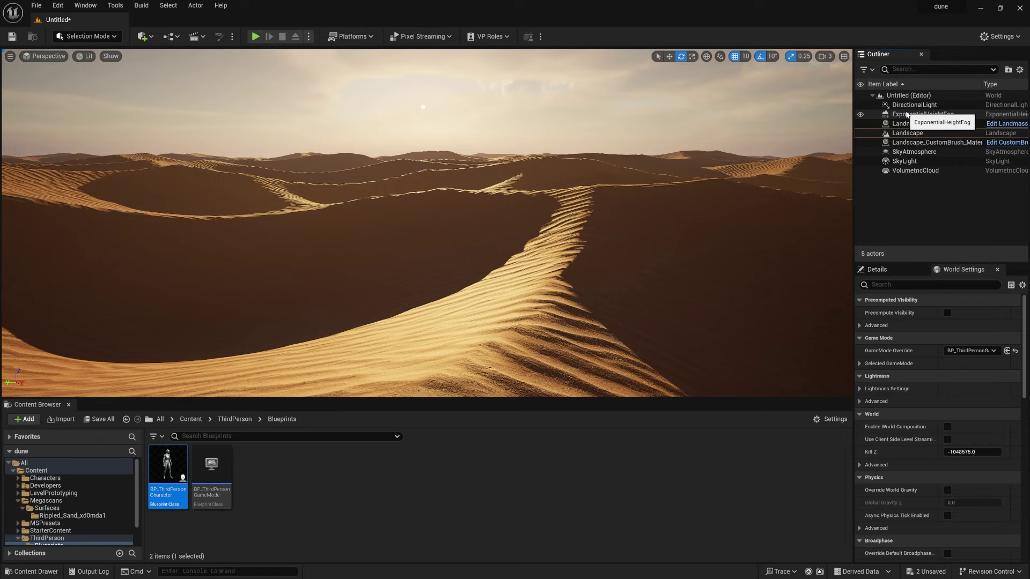
{"action": "left_click", "coordinate": [877, 269]}
{"action": "scroll", "coordinate": [900, 467], "scroll_direction": "down", "scroll_amount": 5}
{"action": "scroll", "coordinate": [900, 466], "scroll_direction": "down", "scroll_amount": 1}
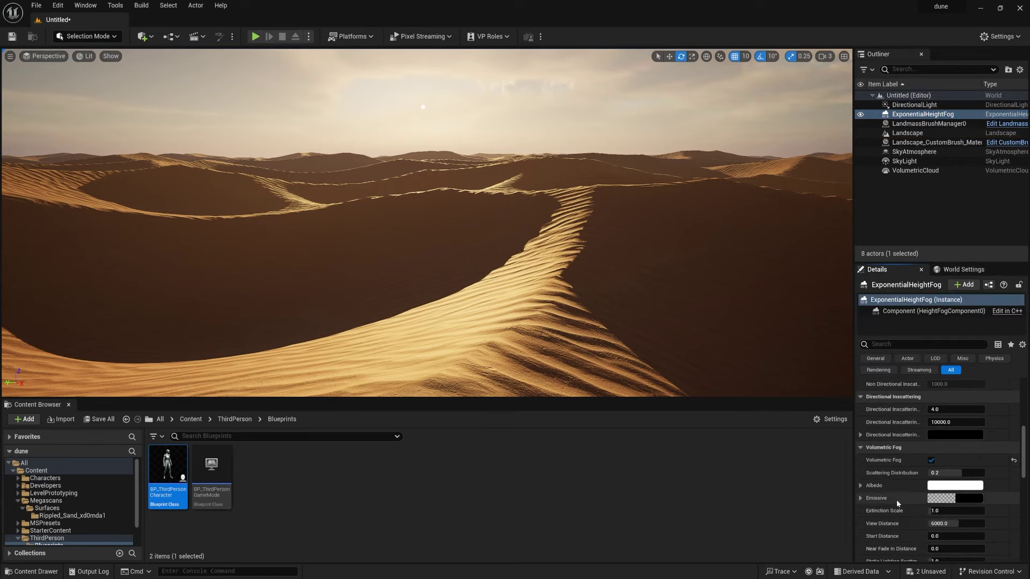
{"action": "scroll", "coordinate": [884, 539], "scroll_direction": "down", "scroll_amount": 1}
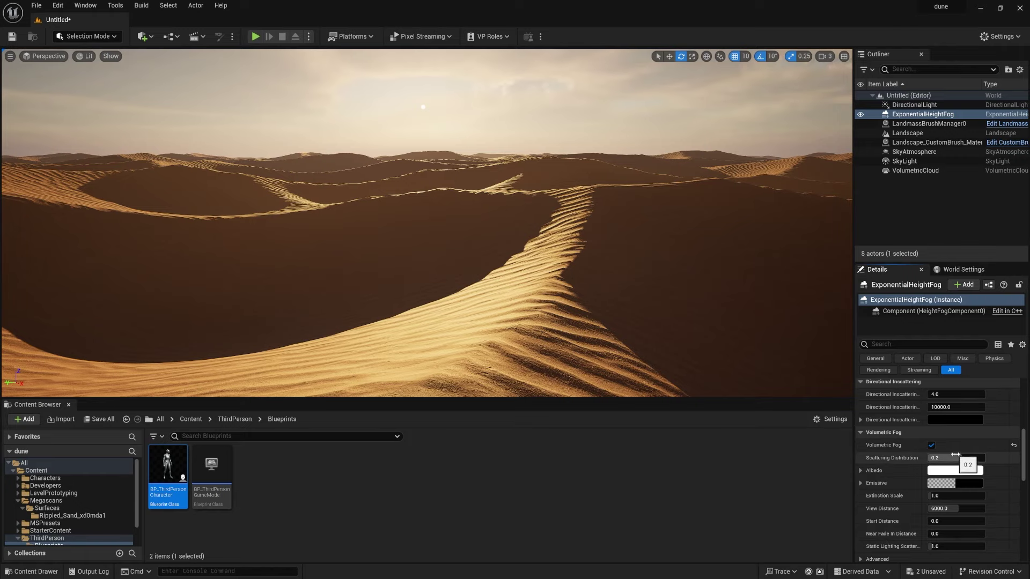
{"action": "left_click_drag", "start_coordinate": [965, 458], "coordinate": [977, 457]}
{"action": "right_click_drag", "start_coordinate": [512, 286], "coordinate": [499, 259]}
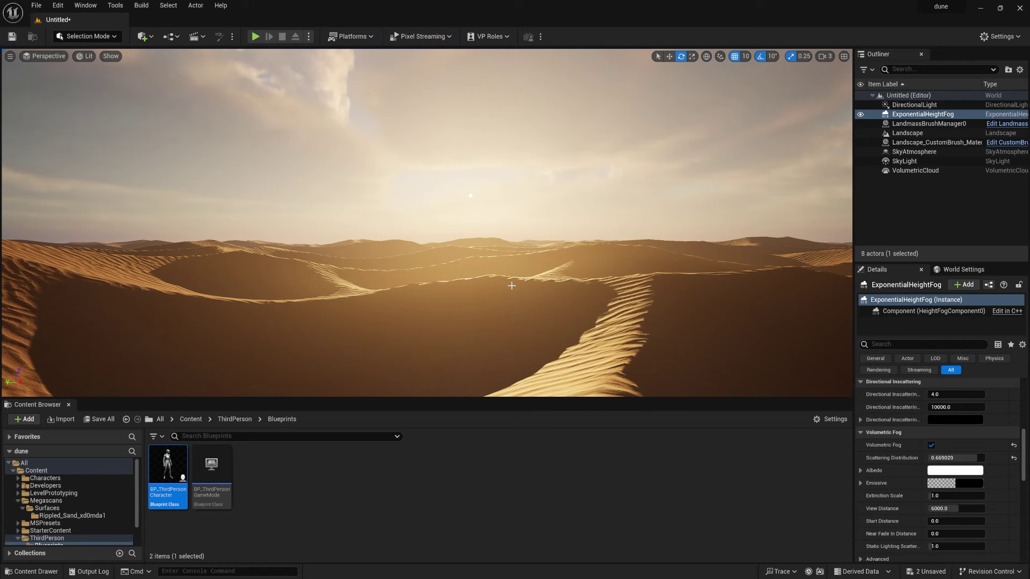
{"action": "key", "text": "s"}
- Set the ExponentialHeightFog's Fog Density to about 0.0287 and Fog Height Falloff to about 0.51
{"action": "scroll", "coordinate": [915, 435], "scroll_direction": "up", "scroll_amount": 10}
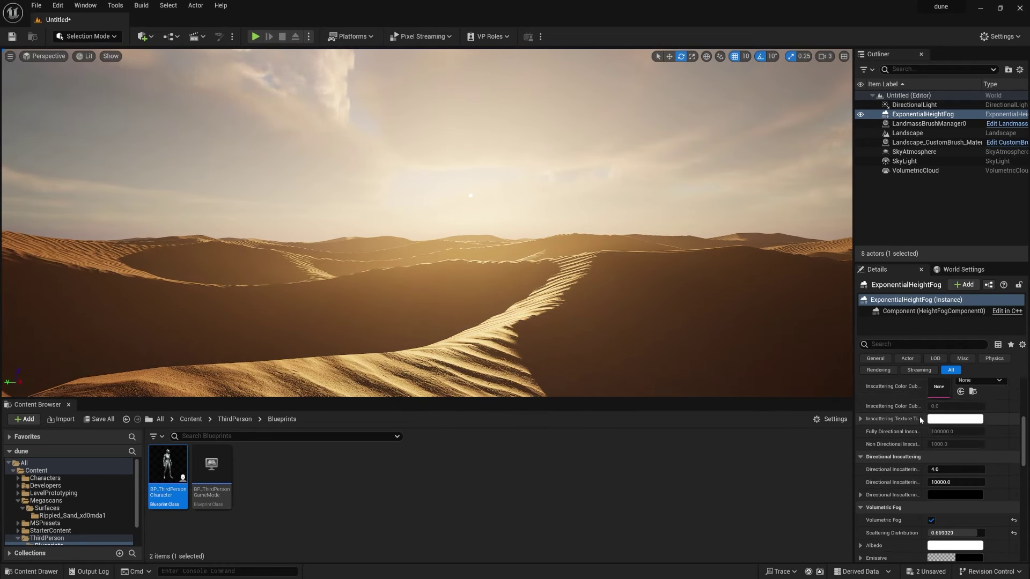
{"action": "scroll", "coordinate": [916, 434], "scroll_direction": "up", "scroll_amount": 1}
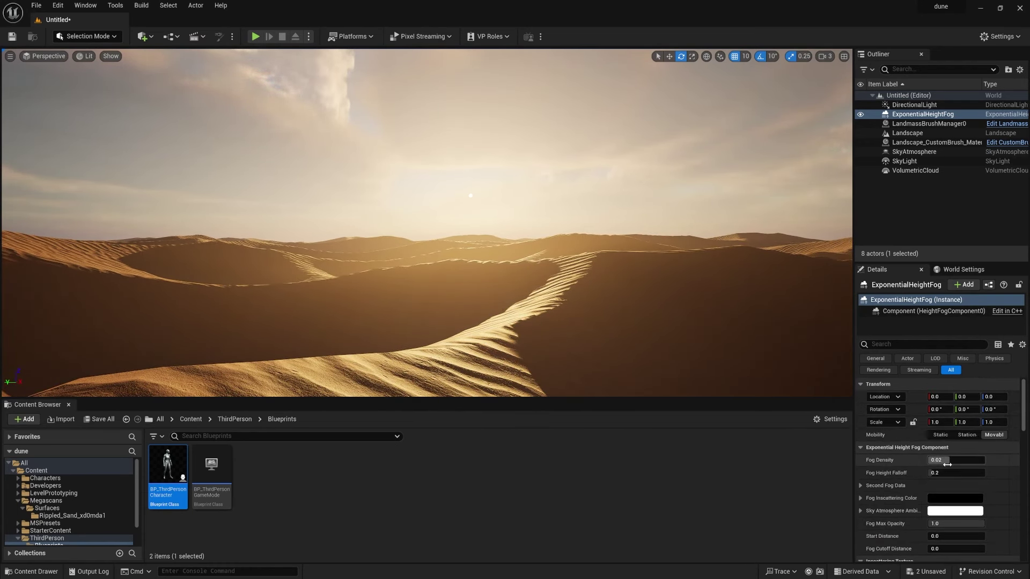
{"action": "left_click_drag", "start_coordinate": [947, 465], "coordinate": [955, 473]}
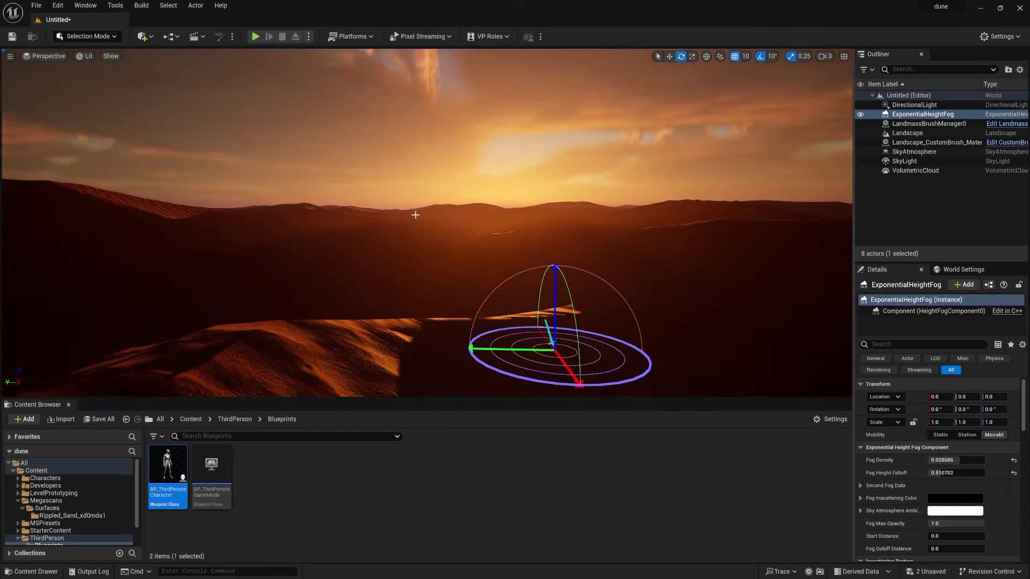
- Rotate the directional light to raise the sun slightly, giving golden backlight over the dunes
{"action": "key", "text": "ctrl+l"}
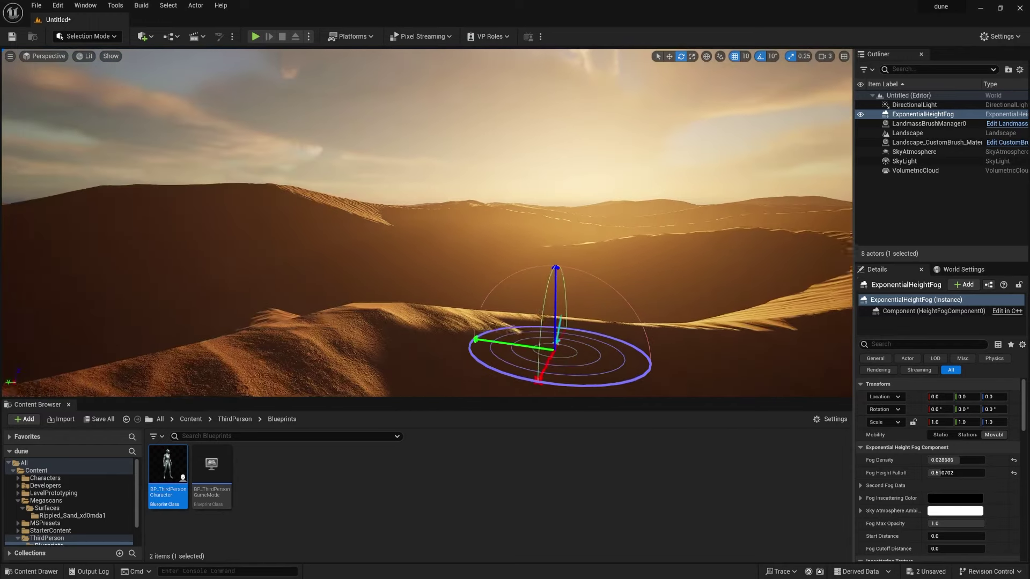
{"action": "key", "text": "g"}
{"action": "mouse_move", "coordinate": [540, 189]}
{"action": "right_mouse_down"}
{"action": "mouse_move", "coordinate": [563, 196]}
{"action": "mouse_move", "coordinate": [561, 186]}
{"action": "mouse_move", "coordinate": [540, 188]}
{"action": "right_mouse_up"}
- Set the VolumetricCloud's Layer Bottom Altitude to about 8.52 and Layer Height to about 10.28
{"action": "left_click", "coordinate": [923, 171]}
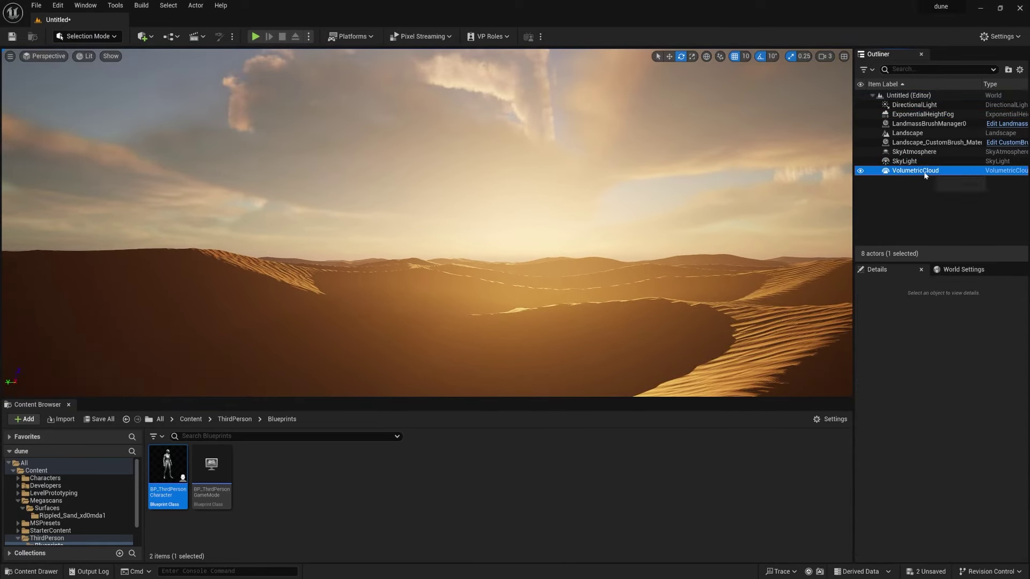
{"action": "left_click_drag", "start_coordinate": [950, 460], "coordinate": [976, 476]}
{"action": "key", "text": "w"}
{"action": "right_click_drag", "start_coordinate": [513, 270], "coordinate": [778, 290]}
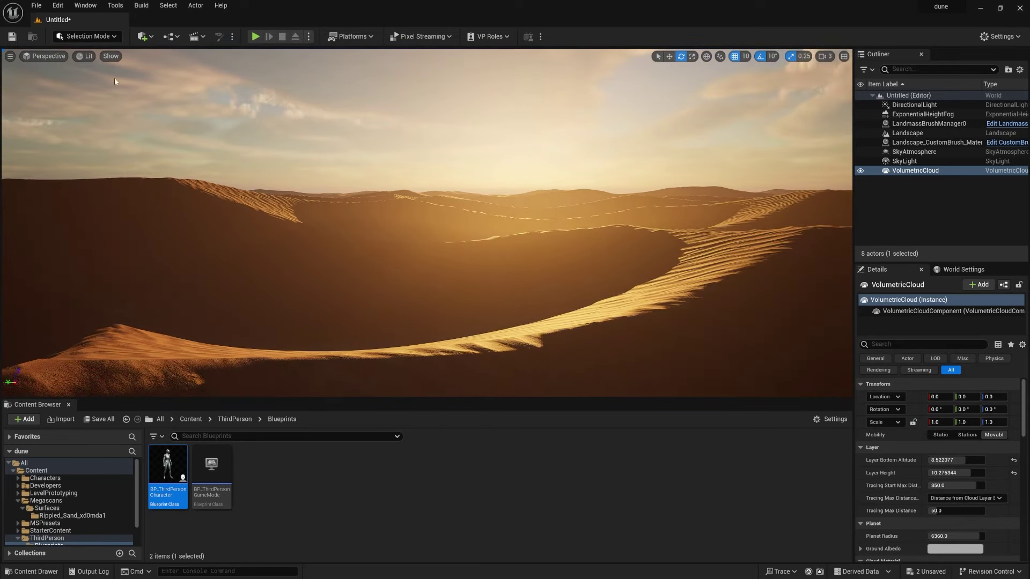
- Add a level sequence, save it under the suggested name, and create a cine camera in it
{"action": "left_click", "coordinate": [194, 36]}
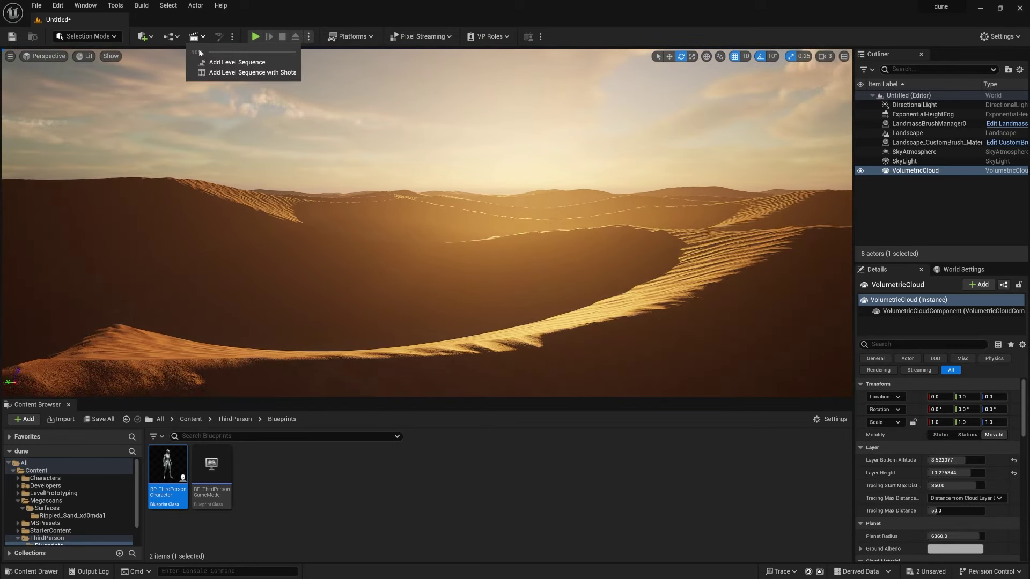
{"action": "left_click", "coordinate": [231, 60]}
{"action": "left_click", "coordinate": [725, 437]}
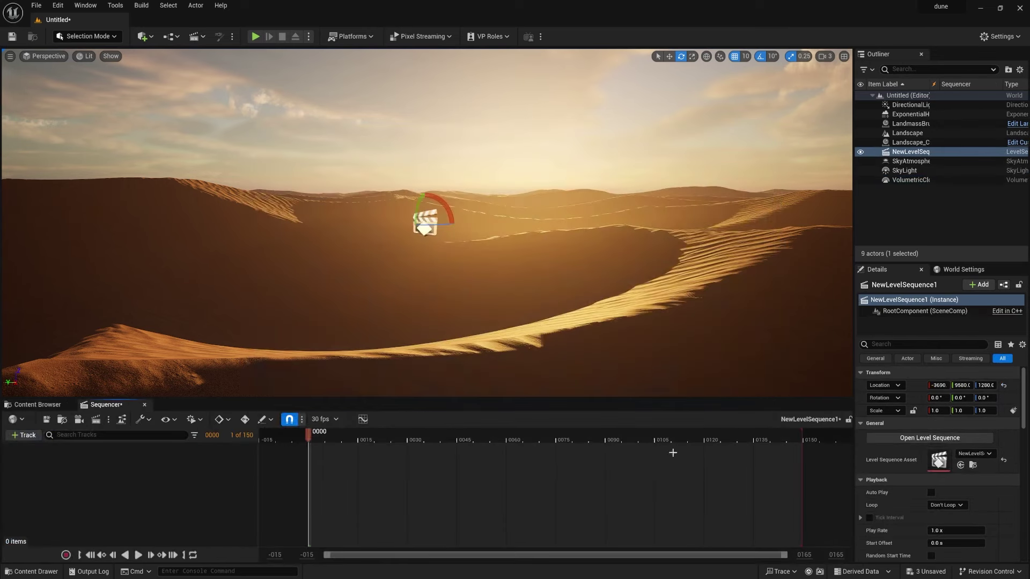
{"action": "left_click", "coordinate": [95, 420]}
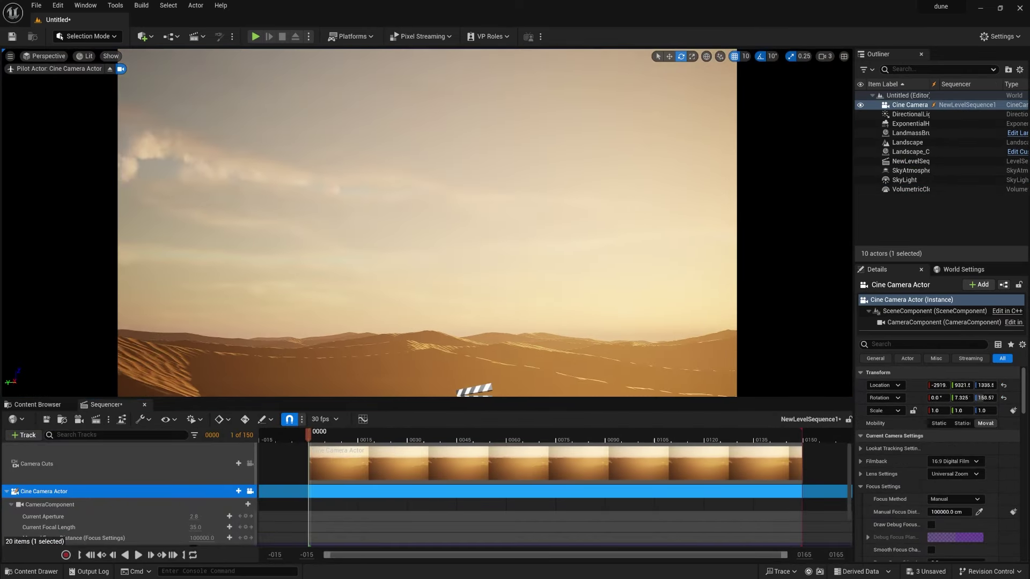
- Lower and turn the piloted cine camera so the dune ridges and horizon sit near mid-frame
{"action": "right_click_drag", "start_coordinate": [427, 223], "coordinate": [435, 231]}
{"action": "key", "text": "q"}
{"action": "key", "text": "d"}
{"action": "middle_click_drag", "start_coordinate": [551, 246], "coordinate": [521, 235]}
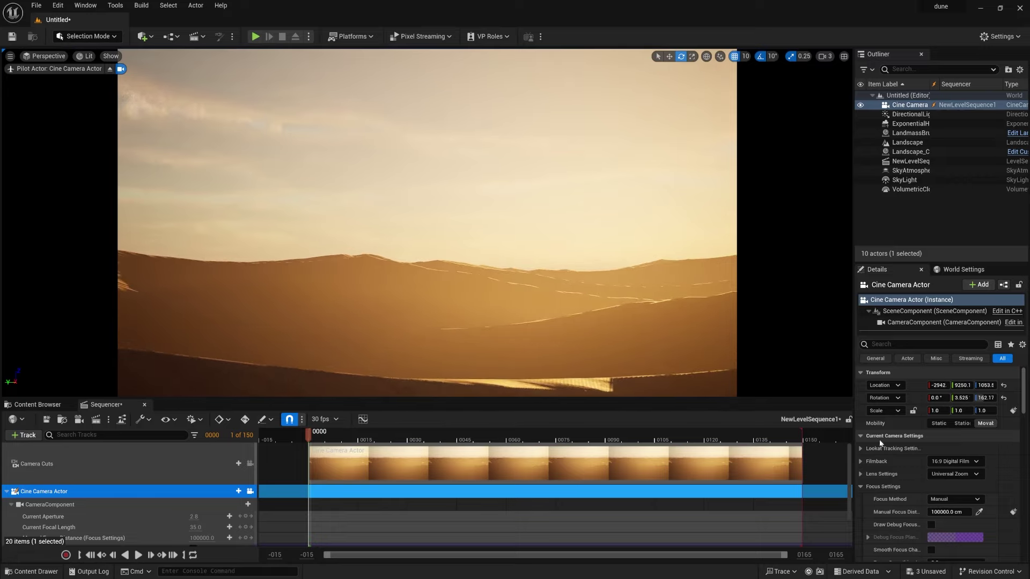
- Set the cine camera's Filmback to 16:9 DSLR and try the 200mm Prime f/2 lens on the distant dunes
{"action": "left_click", "coordinate": [937, 464]}
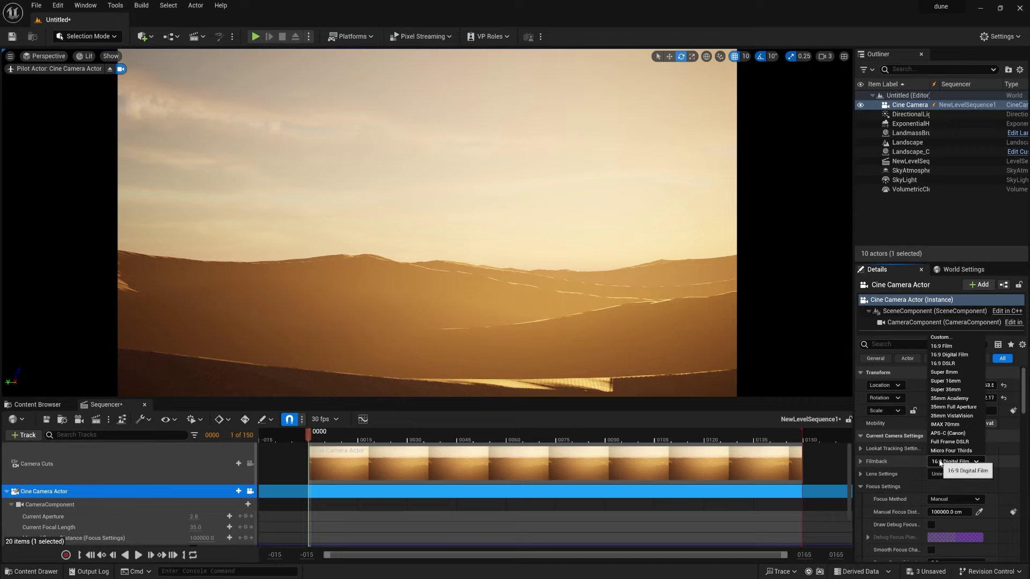
{"action": "left_click", "coordinate": [969, 366]}
{"action": "left_click", "coordinate": [955, 474]}
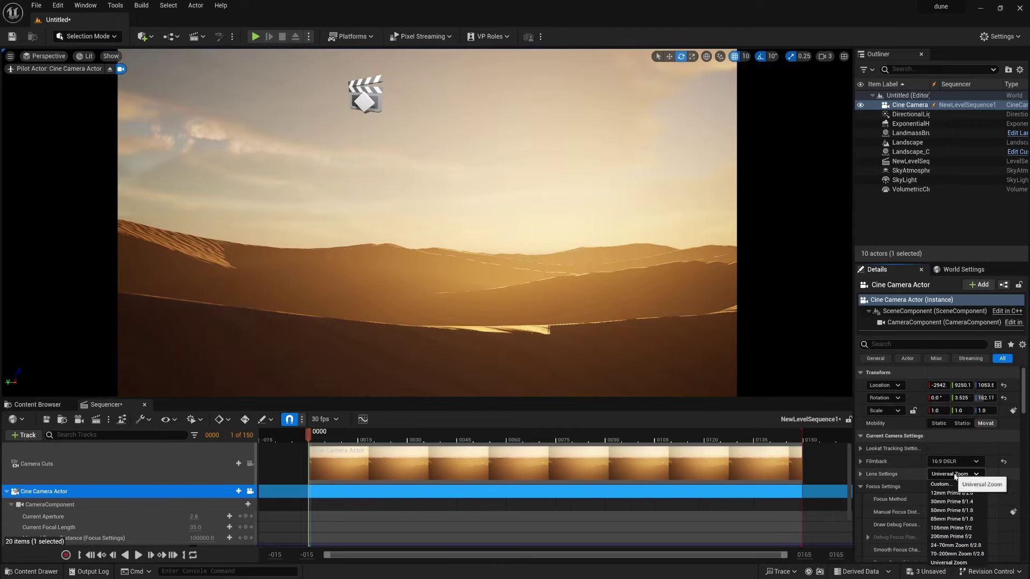
{"action": "left_click", "coordinate": [960, 537]}
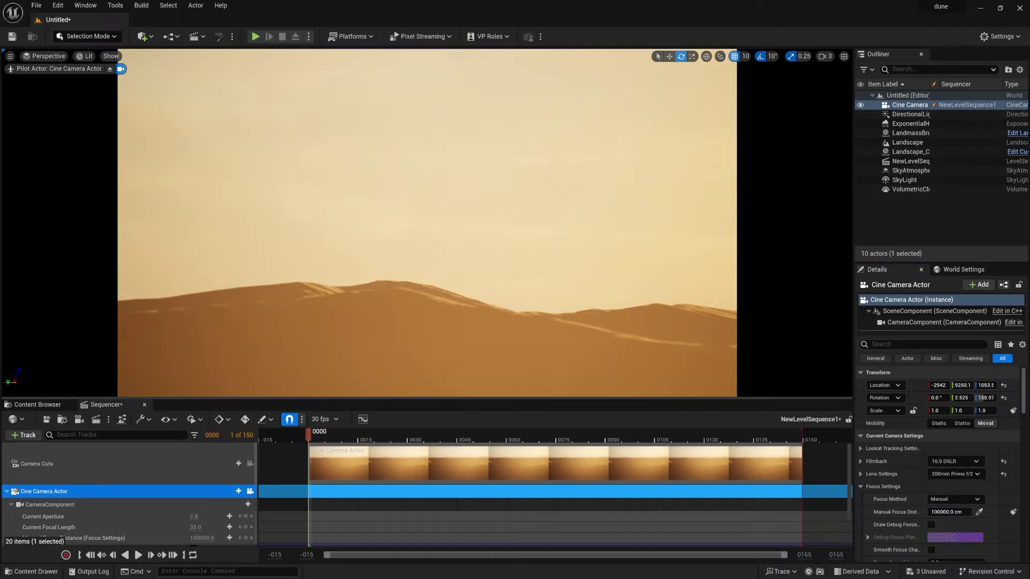
{"action": "right_click_drag", "start_coordinate": [639, 331], "coordinate": [660, 333]}
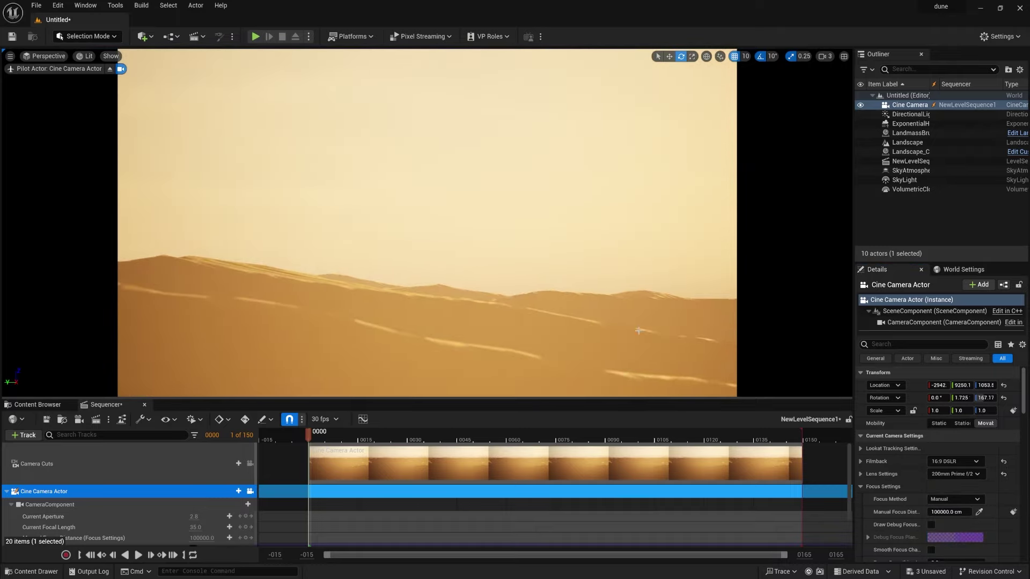
- Switch the cine camera to the 30mm Prime f/1.4 lens and set its Min Focal Length to 25 mm
{"action": "left_click", "coordinate": [954, 474]}
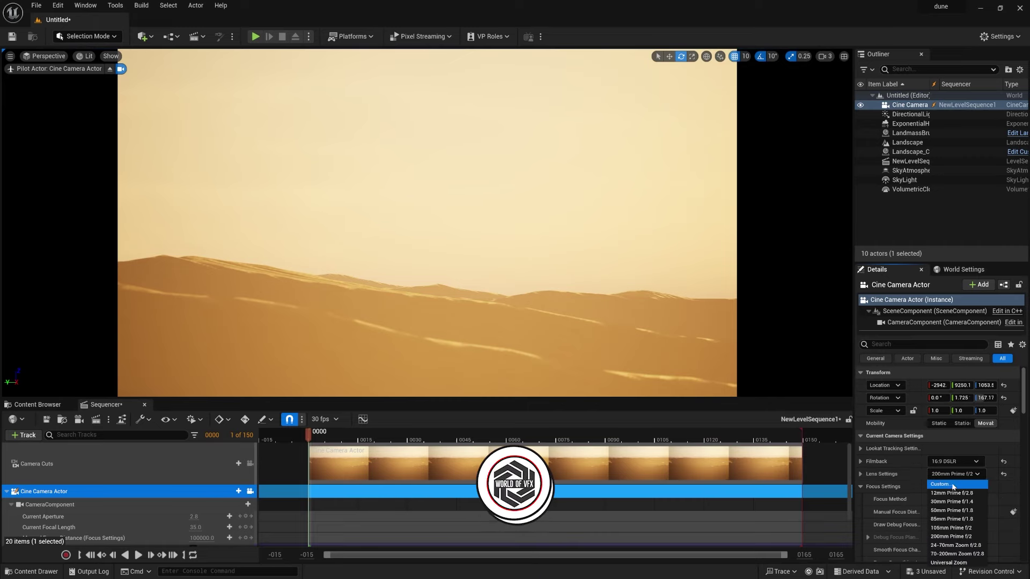
{"action": "left_click", "coordinate": [951, 502]}
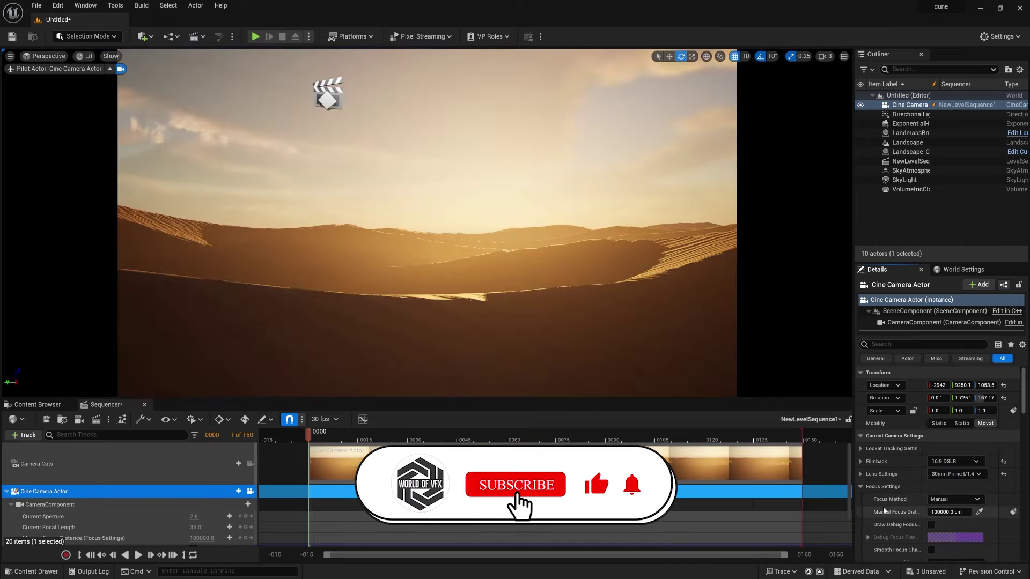
{"action": "left_click", "coordinate": [880, 474]}
{"action": "left_click", "coordinate": [950, 486]}
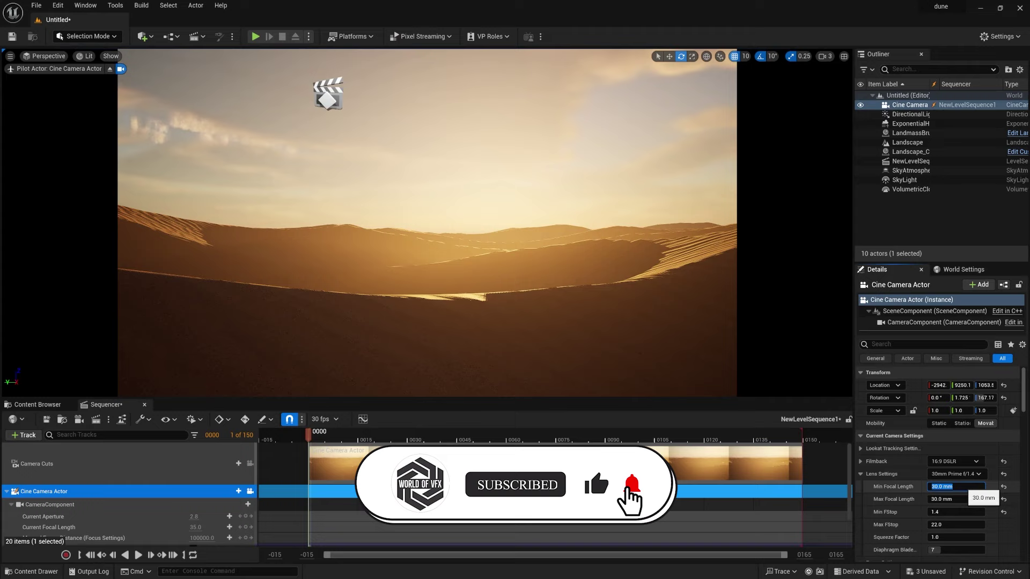
{"action": "type", "text": "25"}
{"action": "key", "text": "Return"}
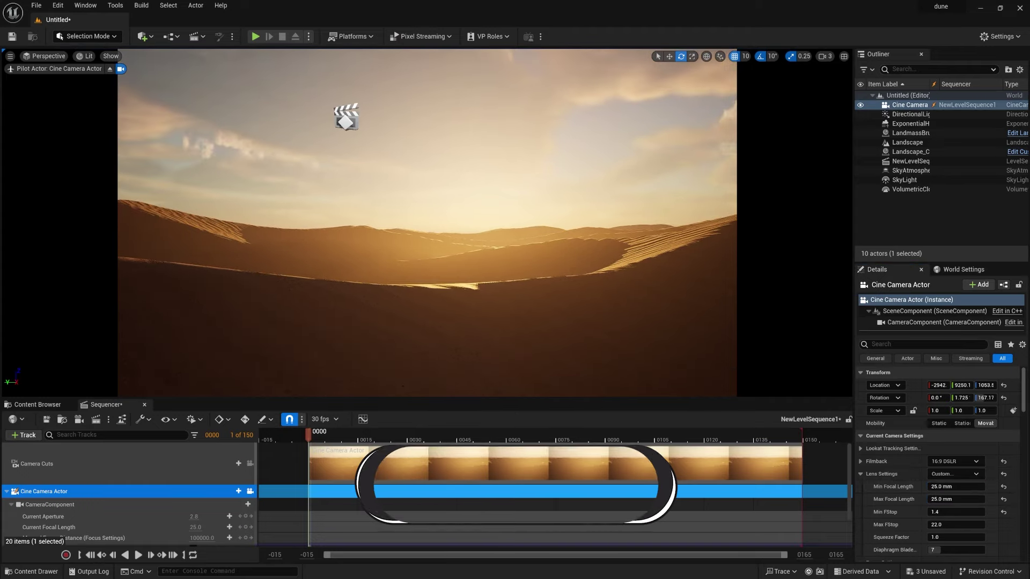
- Set the cine camera's Crop Settings to 2.39 for a widescreen frame
{"action": "scroll", "coordinate": [900, 491], "scroll_direction": "down", "scroll_amount": 5}
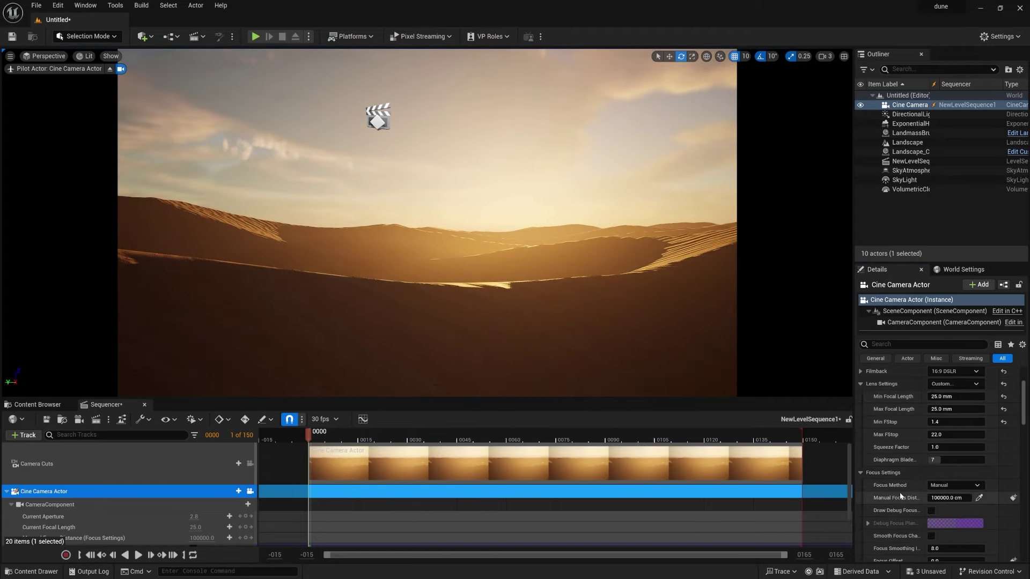
{"action": "scroll", "coordinate": [894, 501], "scroll_direction": "down", "scroll_amount": 2}
{"action": "left_click", "coordinate": [960, 469]}
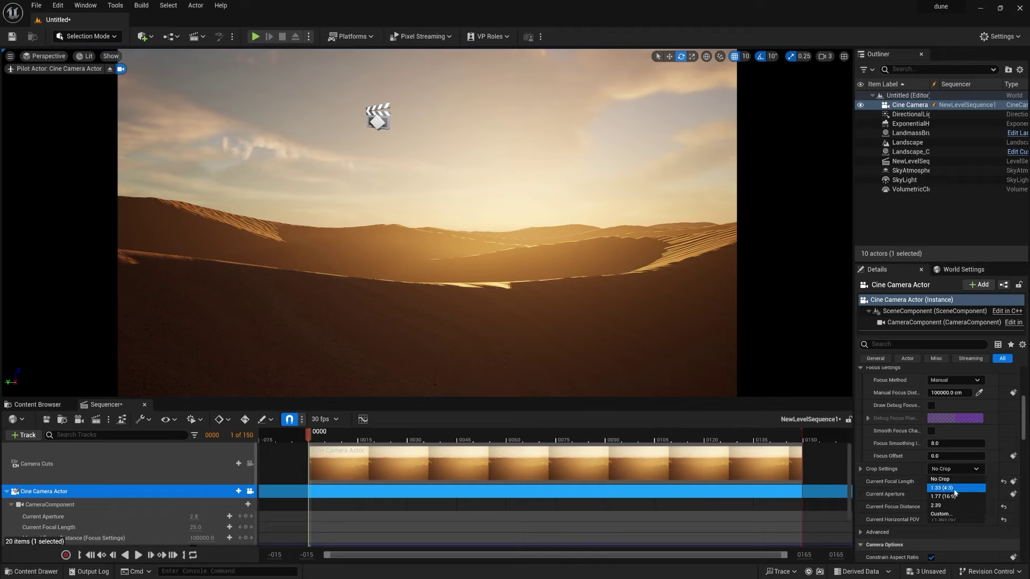
{"action": "left_click", "coordinate": [950, 505]}
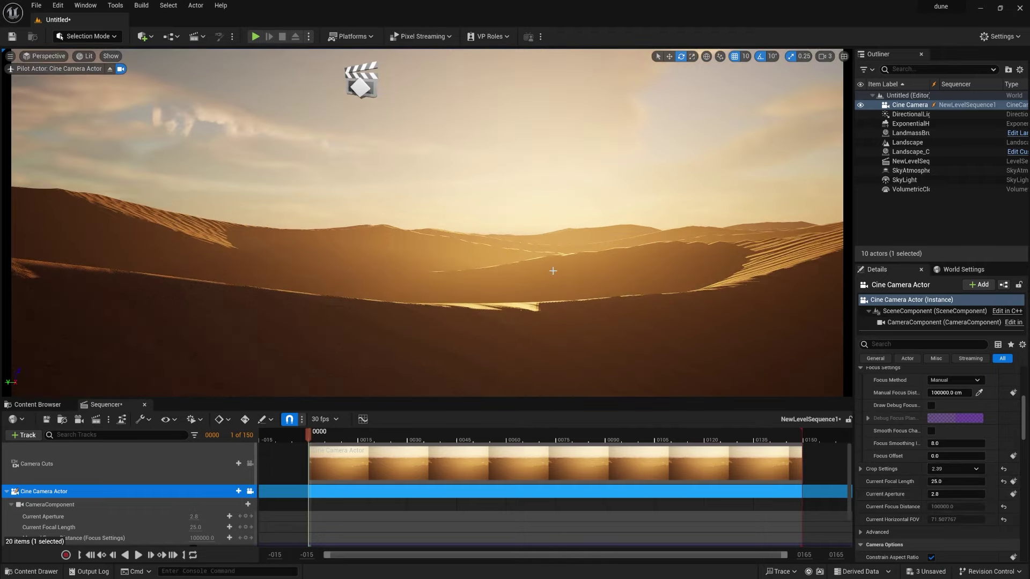
- Reposition the cine camera so a rippled foreground dune fills the lower-left part of the shot beneath the sky
{"action": "mouse_move", "coordinate": [553, 271]}
{"action": "right_mouse_down"}
{"action": "mouse_move", "coordinate": [553, 316]}
{"action": "mouse_move", "coordinate": [558, 250]}
{"action": "mouse_move", "coordinate": [553, 271]}
{"action": "right_mouse_up"}
{"action": "key", "text": "s"}
{"action": "key", "text": "a"}
{"action": "key", "text": "d"}
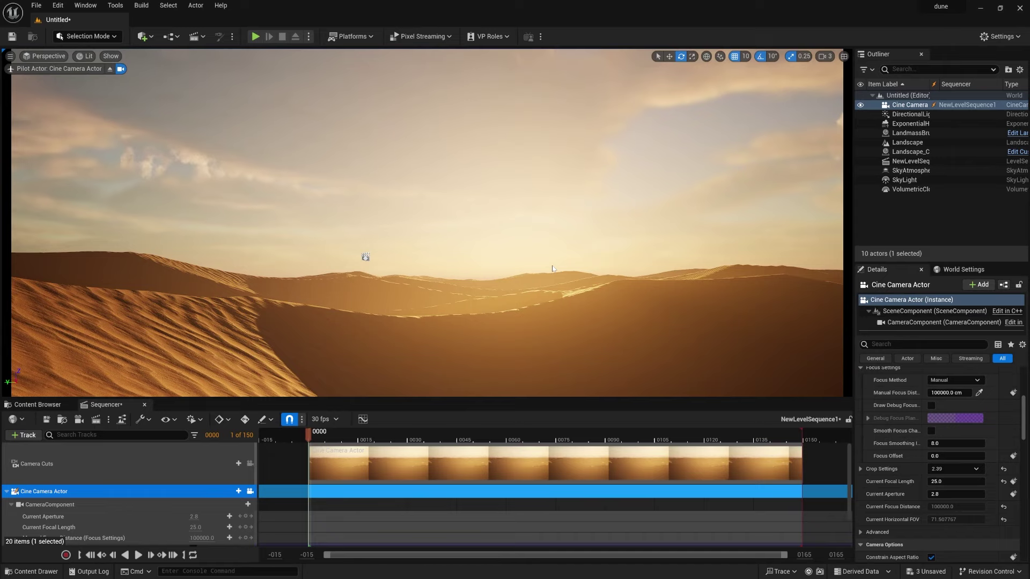
{"action": "right_click_drag", "start_coordinate": [553, 270], "coordinate": [553, 270]}
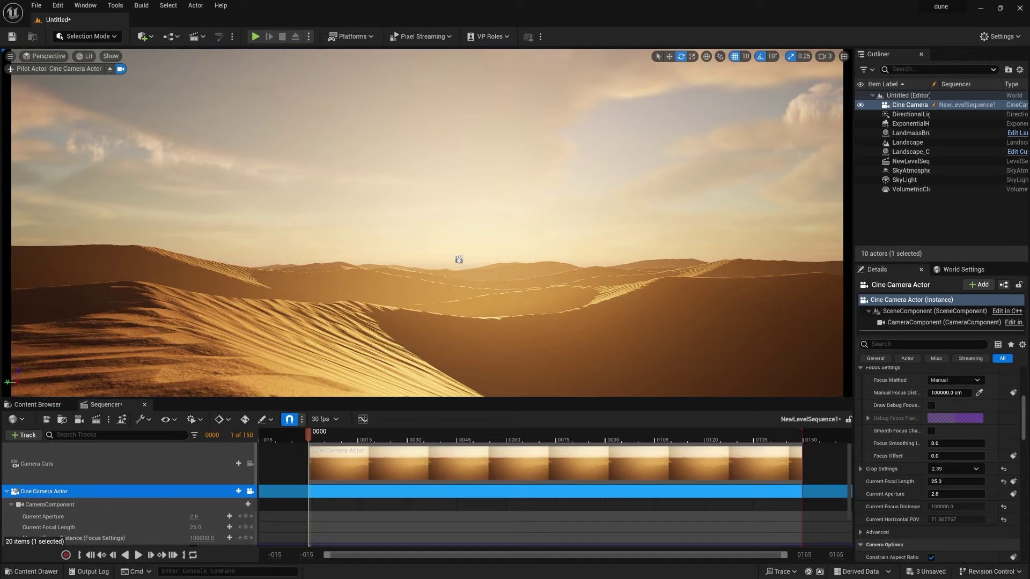
- Set the camera's Manual Focus Distance to about 1560 cm with the debug focus plane as a temporary guide, and its aperture to 1.4
{"action": "scroll", "coordinate": [950, 454], "scroll_direction": "up", "scroll_amount": 3}
{"action": "left_click", "coordinate": [931, 480]}
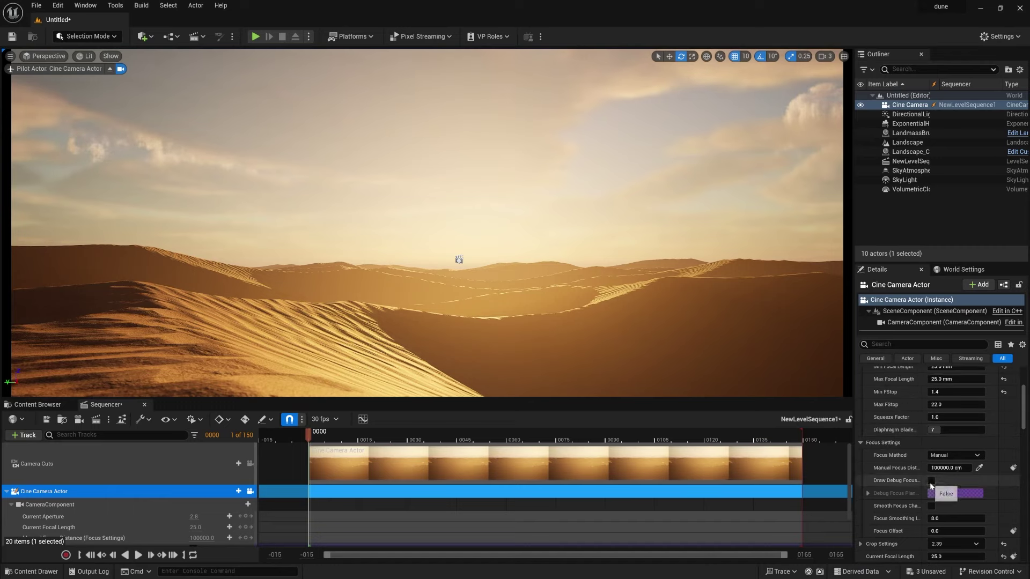
{"action": "left_click_drag", "start_coordinate": [950, 468], "coordinate": [915, 467]}
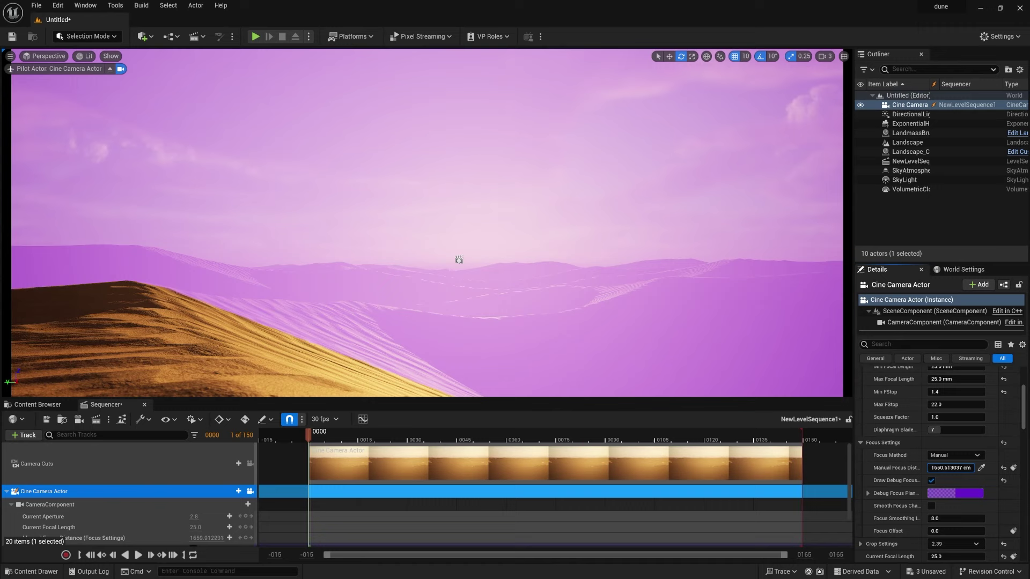
{"action": "left_click", "coordinate": [932, 480]}
{"action": "scroll", "coordinate": [961, 488], "scroll_direction": "down", "scroll_amount": 3}
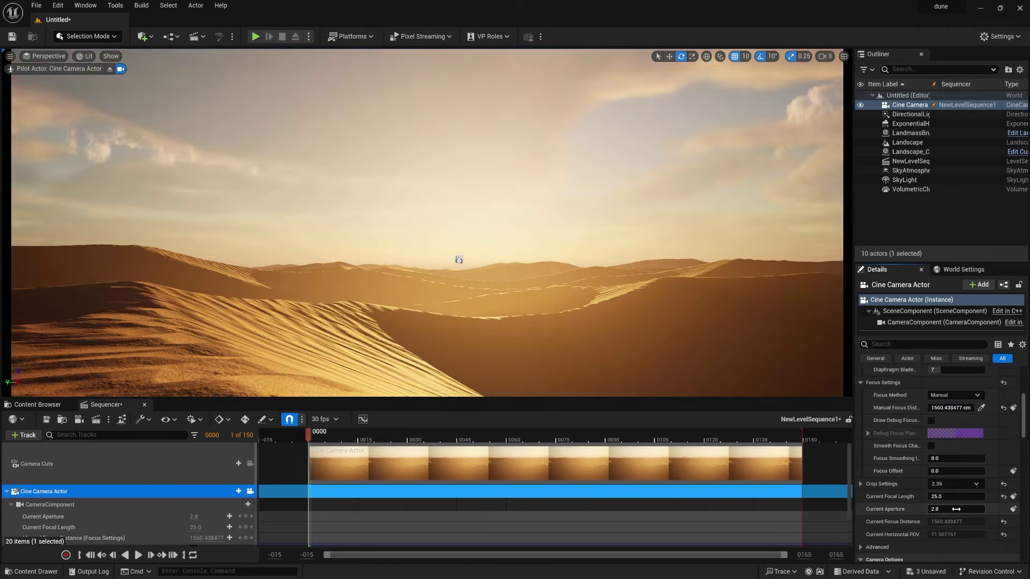
{"action": "left_click", "coordinate": [615, 231]}
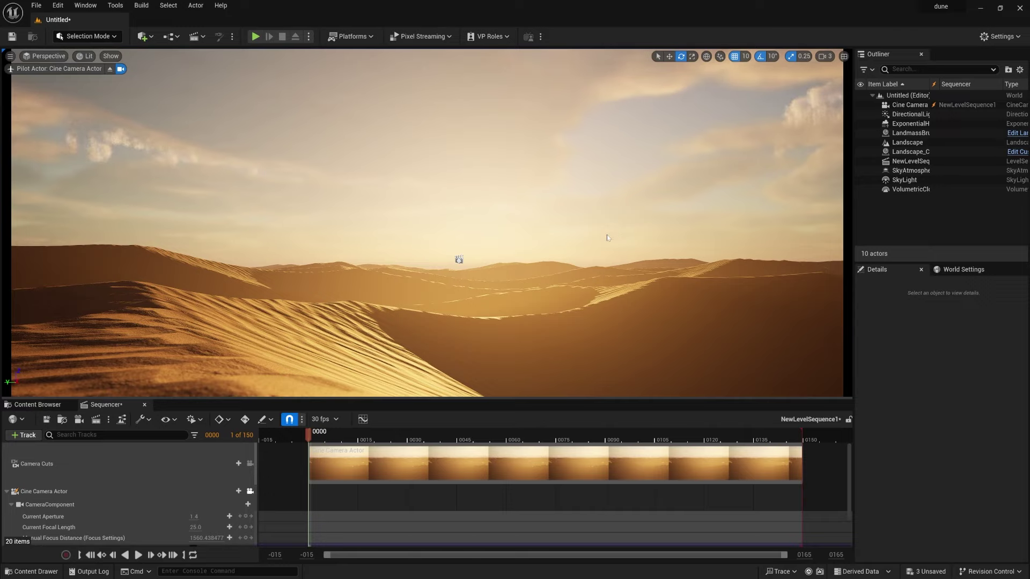
- Rotate the directional light until the sun disc sits just above the dune horizon with a warm orange glow
{"action": "key", "text": "ctrl+l"}
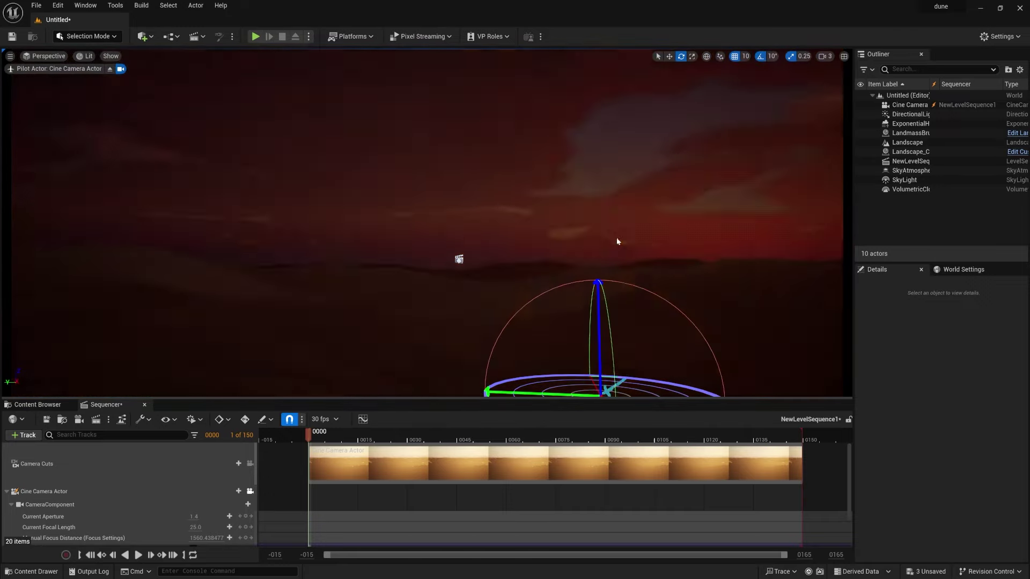
{"action": "key", "text": "ctrl+l"}
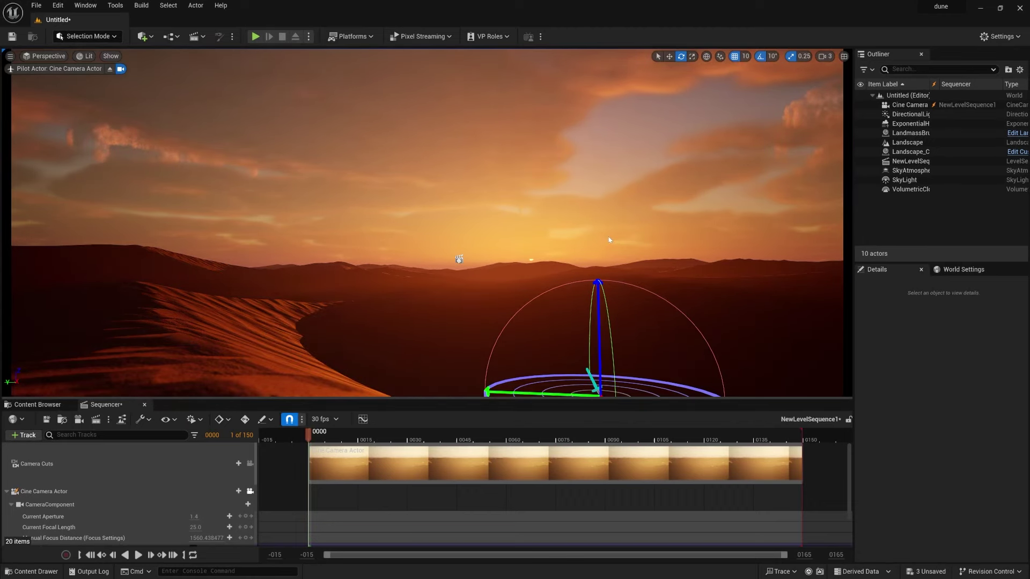
{"action": "key", "text": "ctrl+l"}
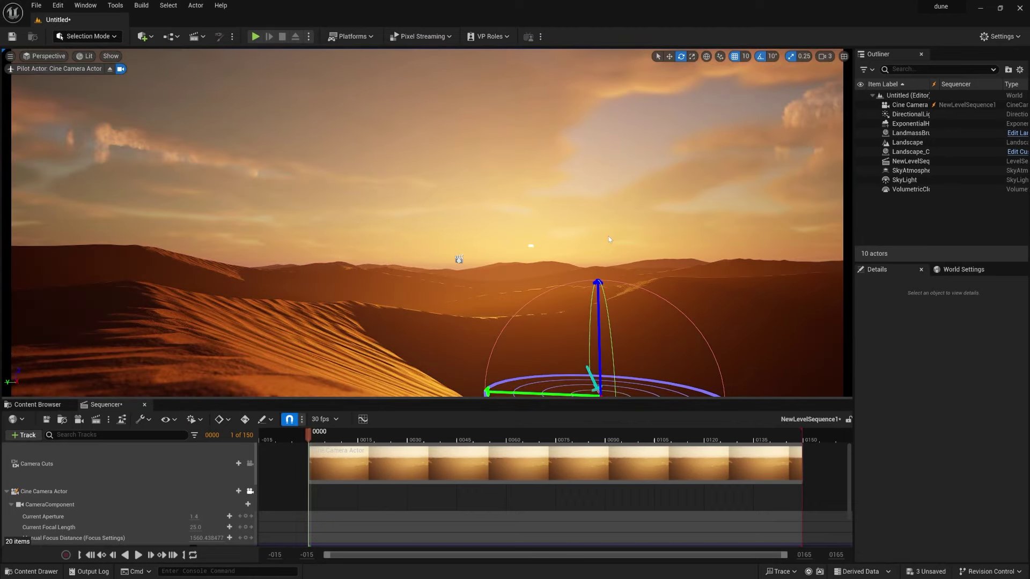
- Set the DirectionalLight's Intensity to about 14.86 lux and Source Angle to about 2.0, and deselect it
{"action": "left_click", "coordinate": [912, 114]}
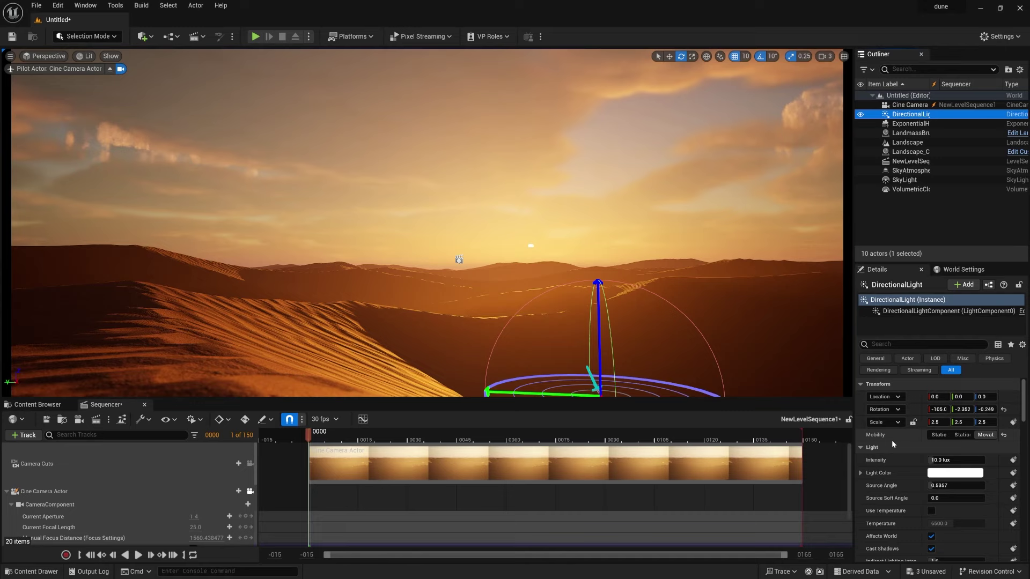
{"action": "left_click_drag", "start_coordinate": [934, 460], "coordinate": [946, 459]}
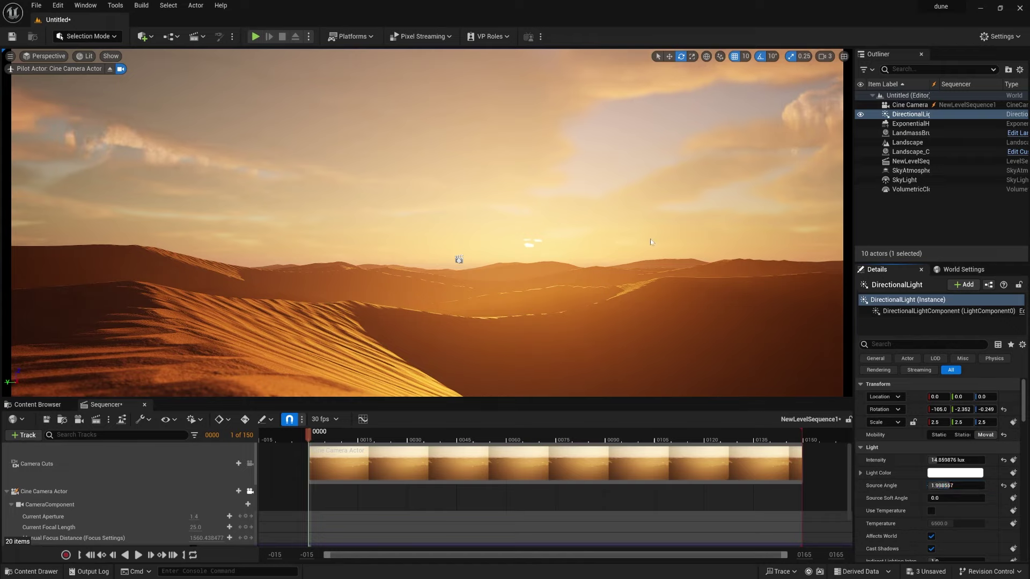
{"action": "left_click", "coordinate": [900, 230]}
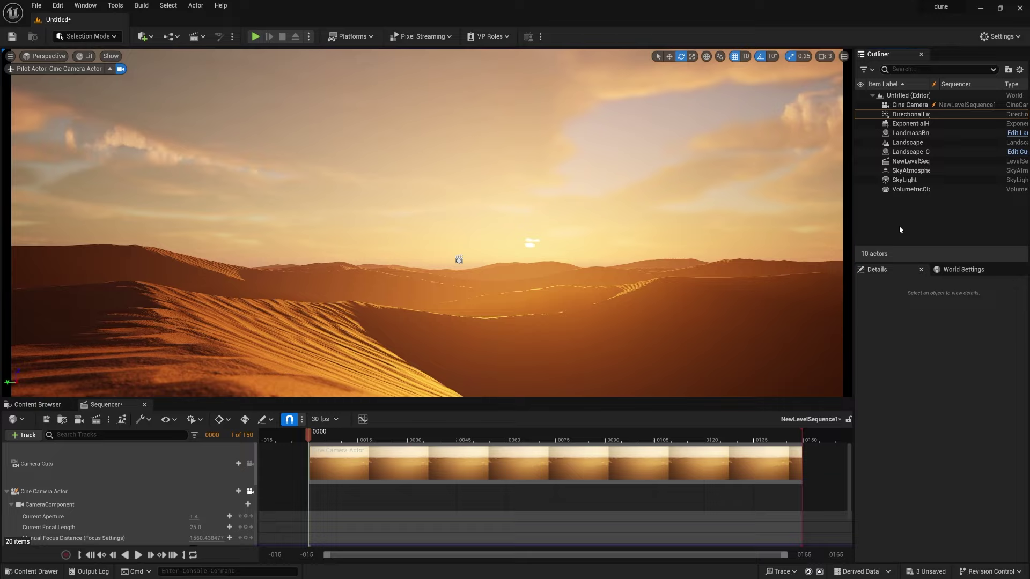